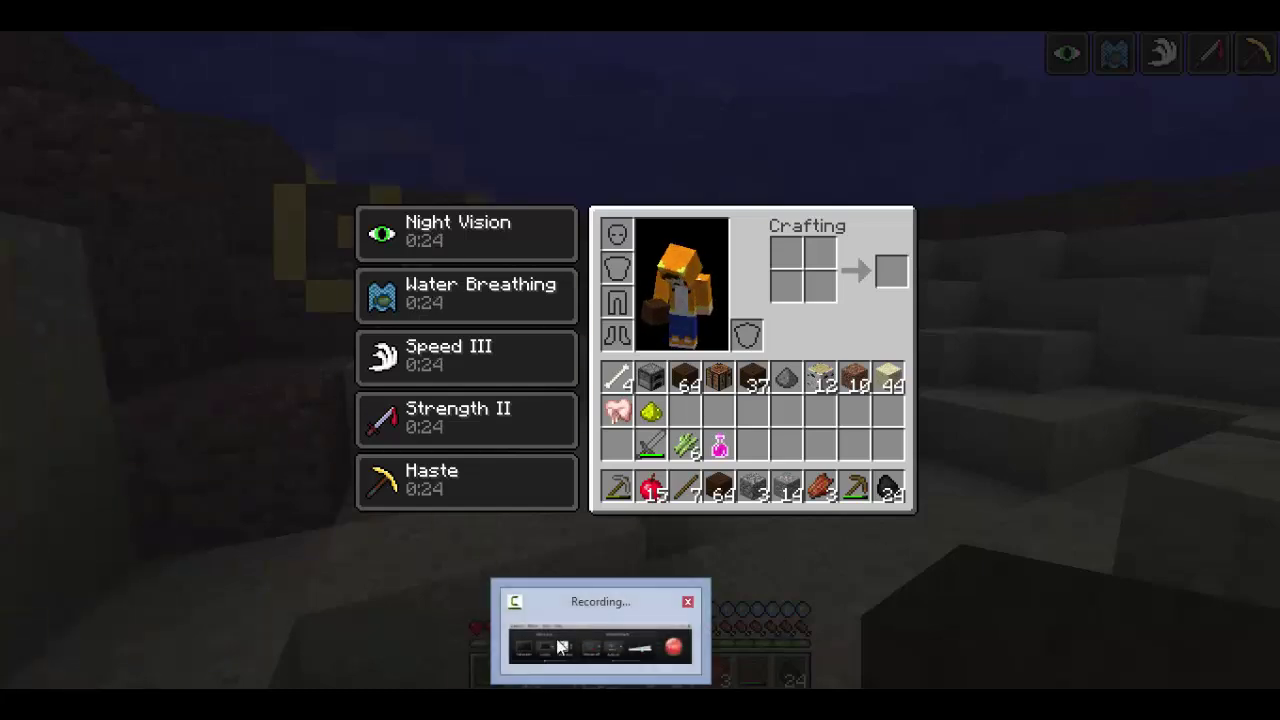
Step: Bring up the Chrome window holding the MCProHosting server console
mouse_move(367, 705)
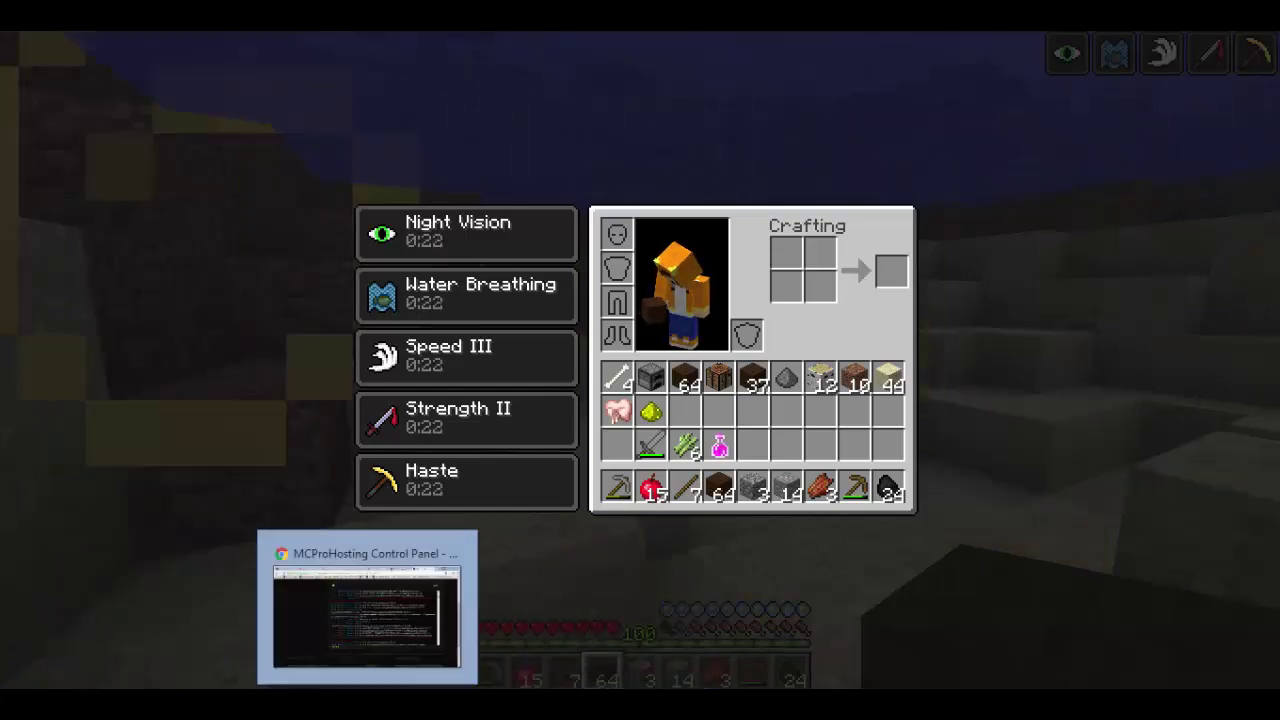
Step: View the GroupManager Pre 2.x page on spigotmc.org and the YouTube dashboard in Chrome
left_click(383, 612)
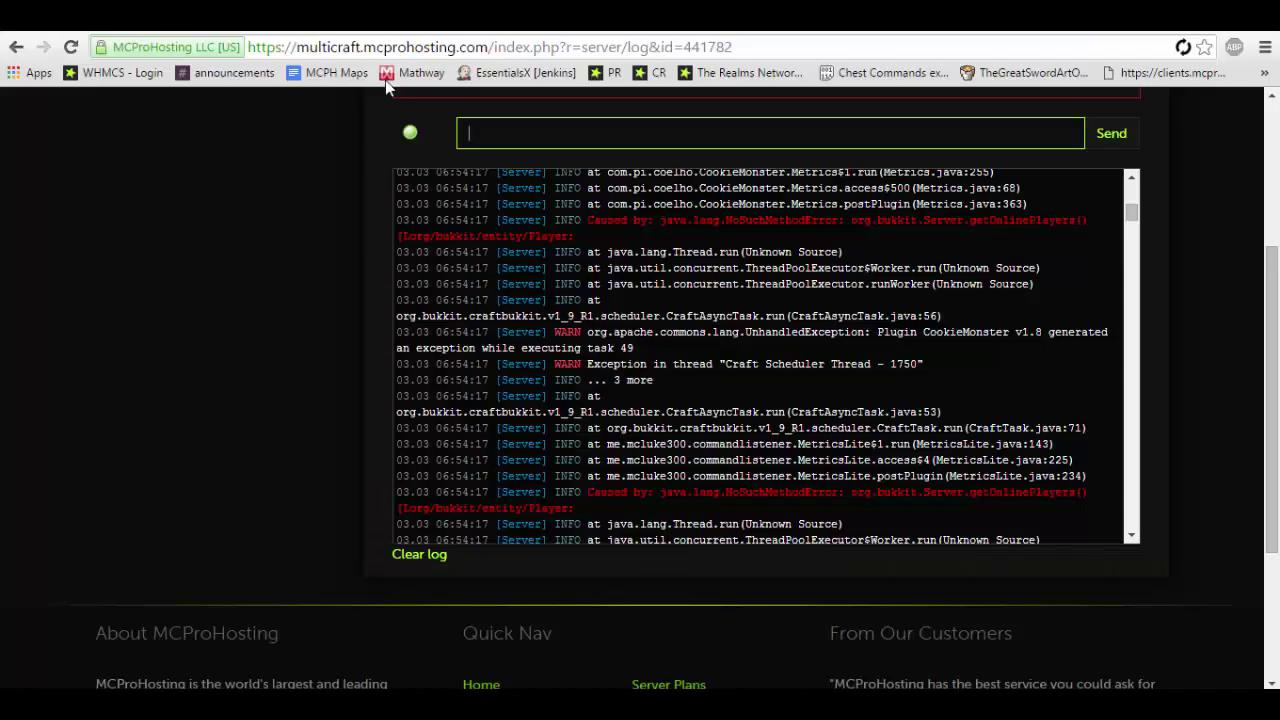
key("ctrl+Tab")
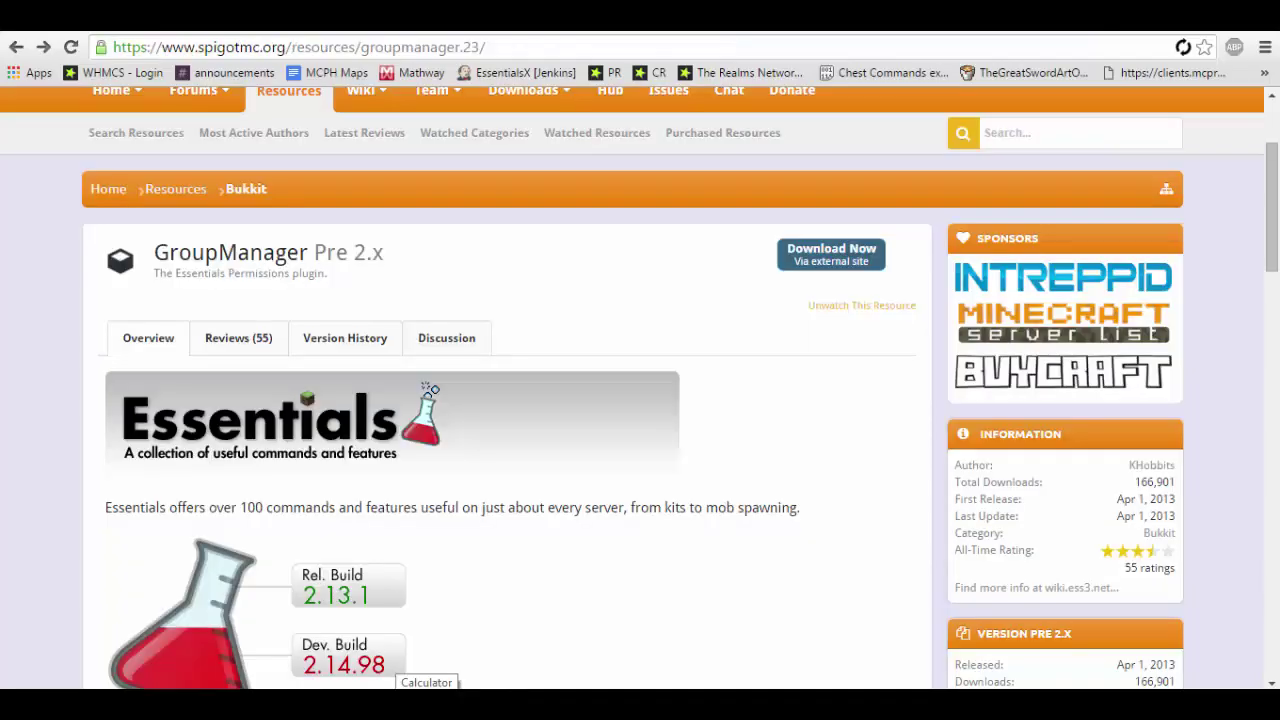
key("ctrl+Tab")
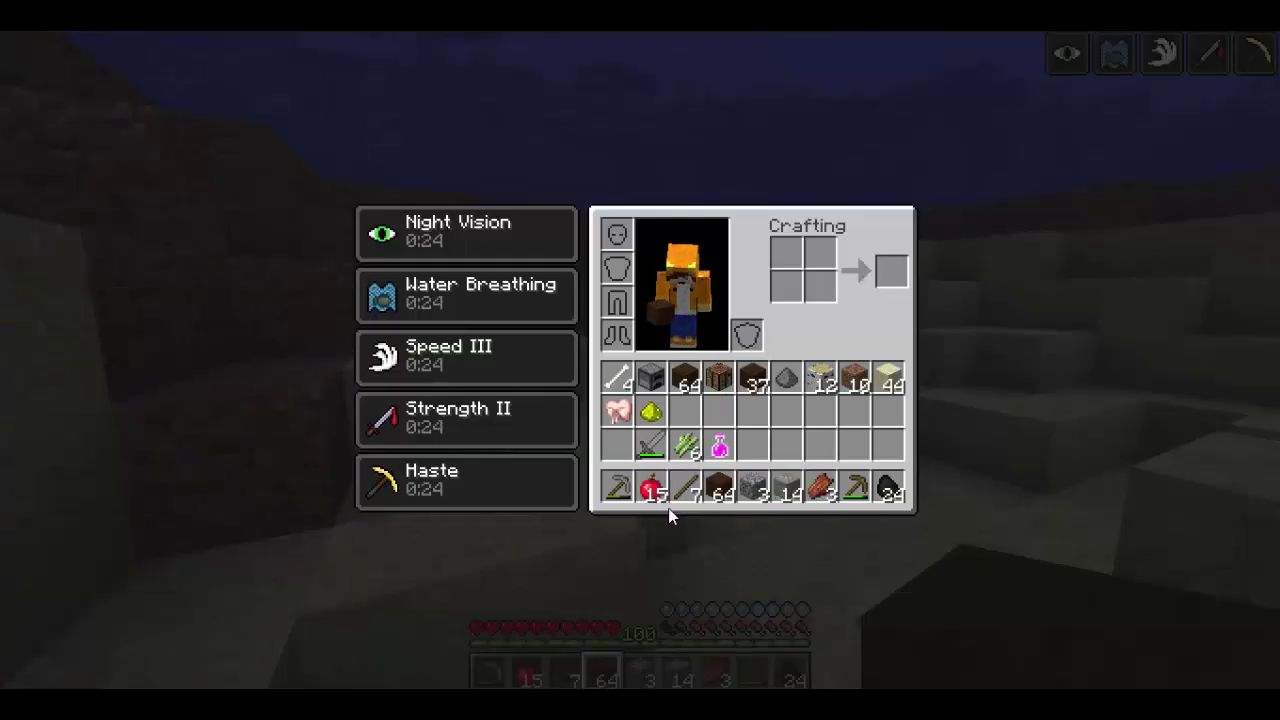
Step: Close the Minecraft inventory to see the sandy world, then reopen it
key("e")
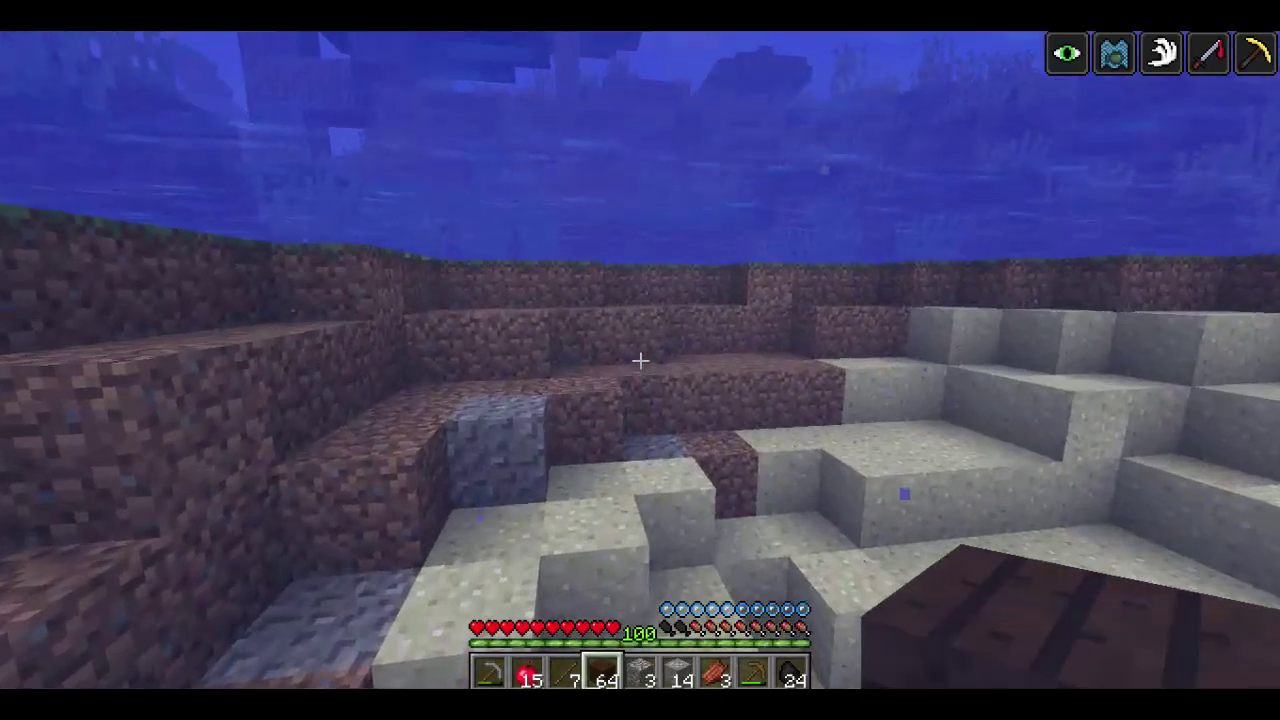
key("e")
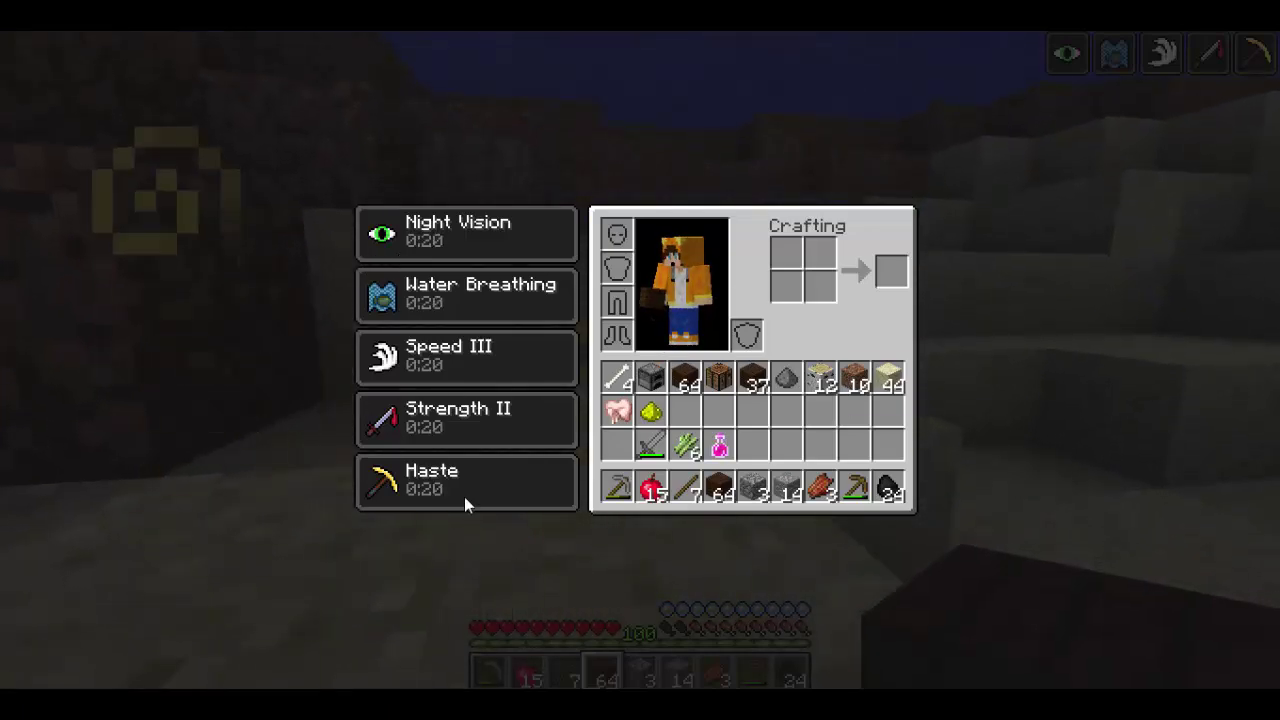
Step: Close the inventory and switch to creative mode with /gm 1
key("e")
key("e")
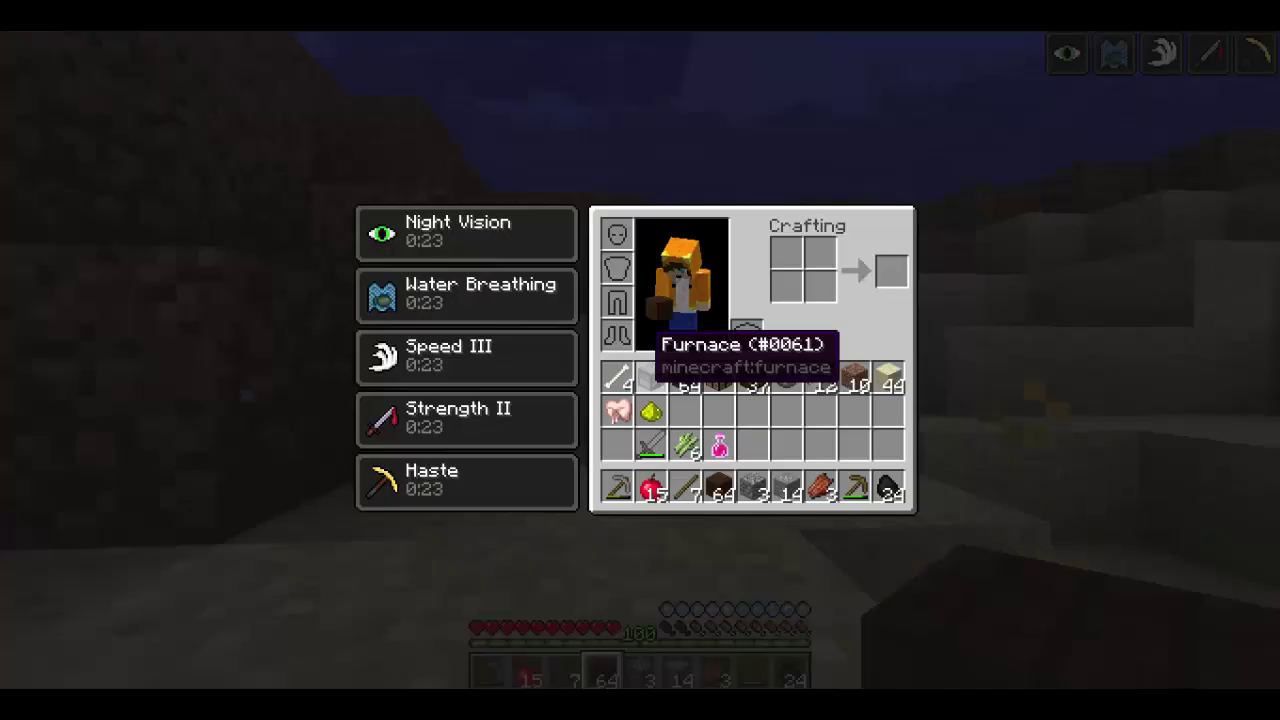
type("e")
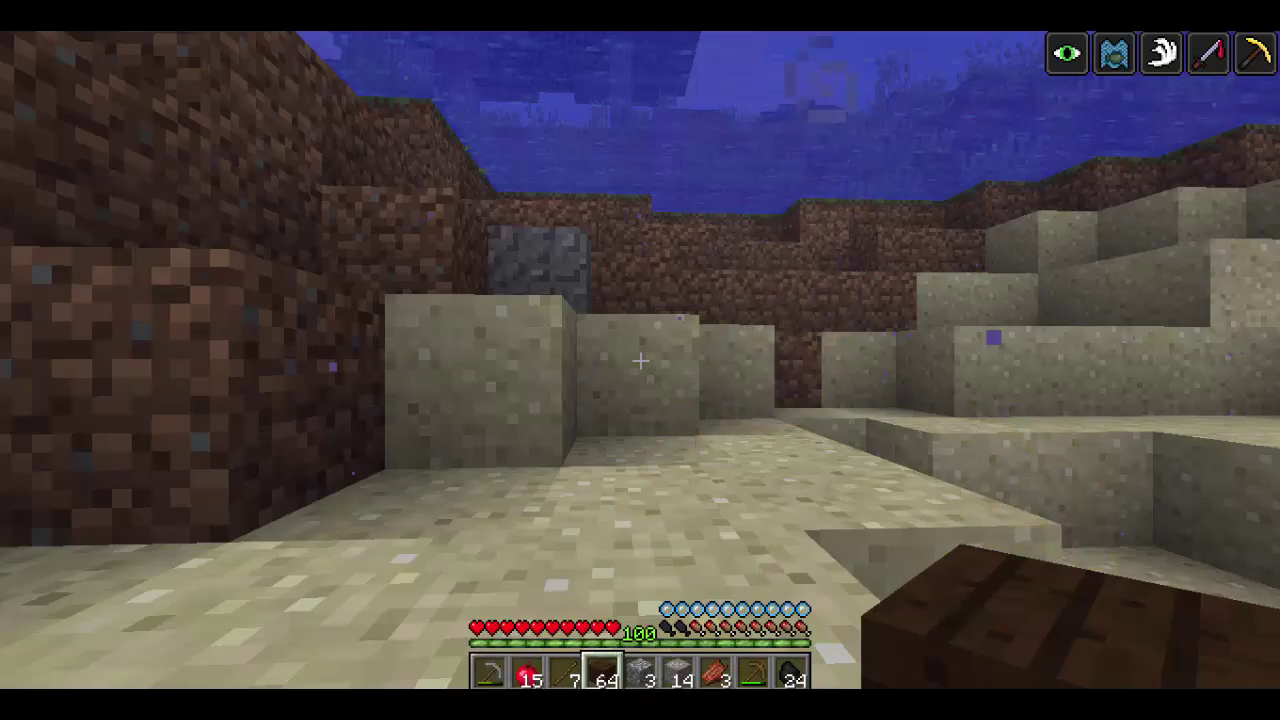
type("/gm 1")
key("Return")
Step: Search the creative inventory for purpur and put purpur blocks and purpur stairs in the hotbar
type("et")
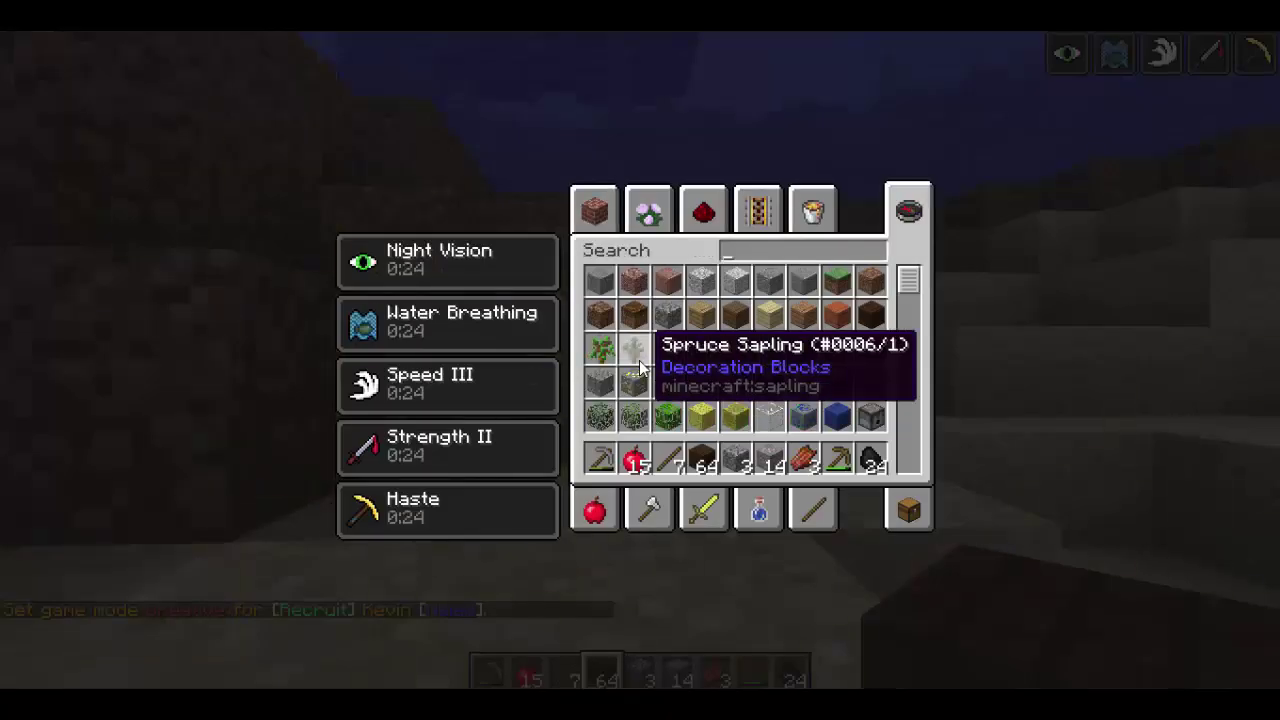
type("purpur")
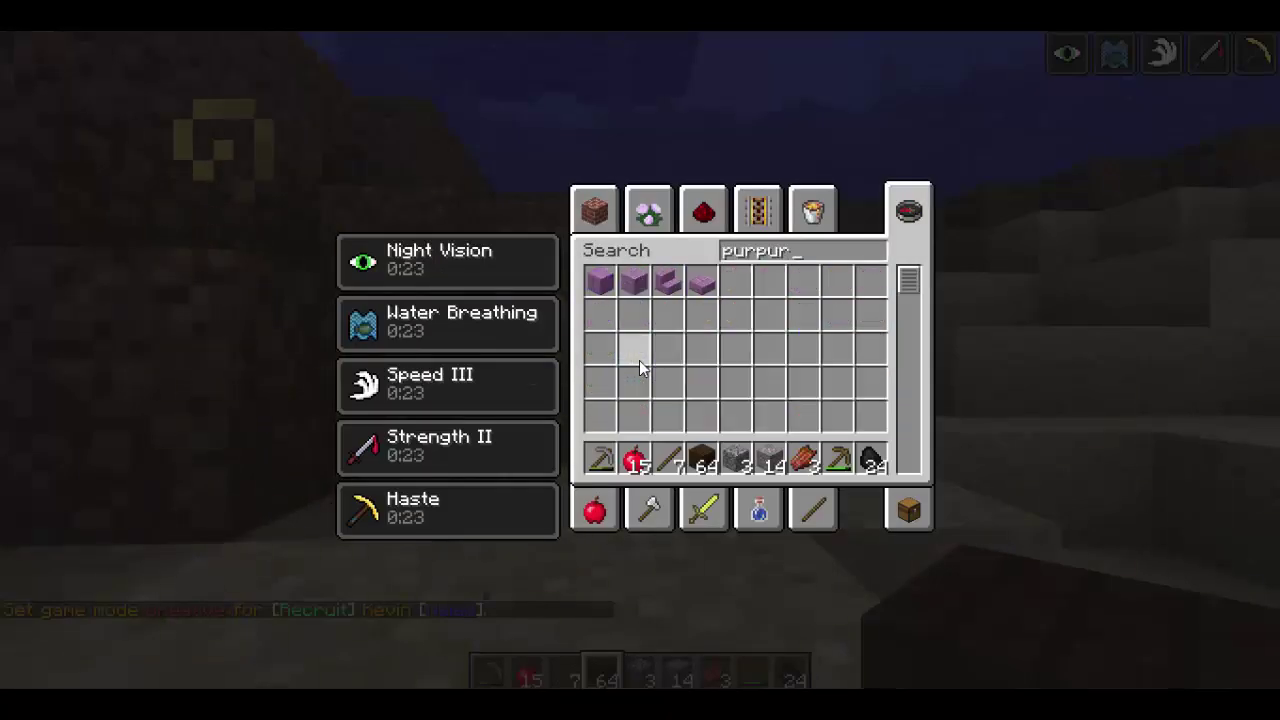
left_click(600, 281)
left_click(742, 462)
left_click(633, 281)
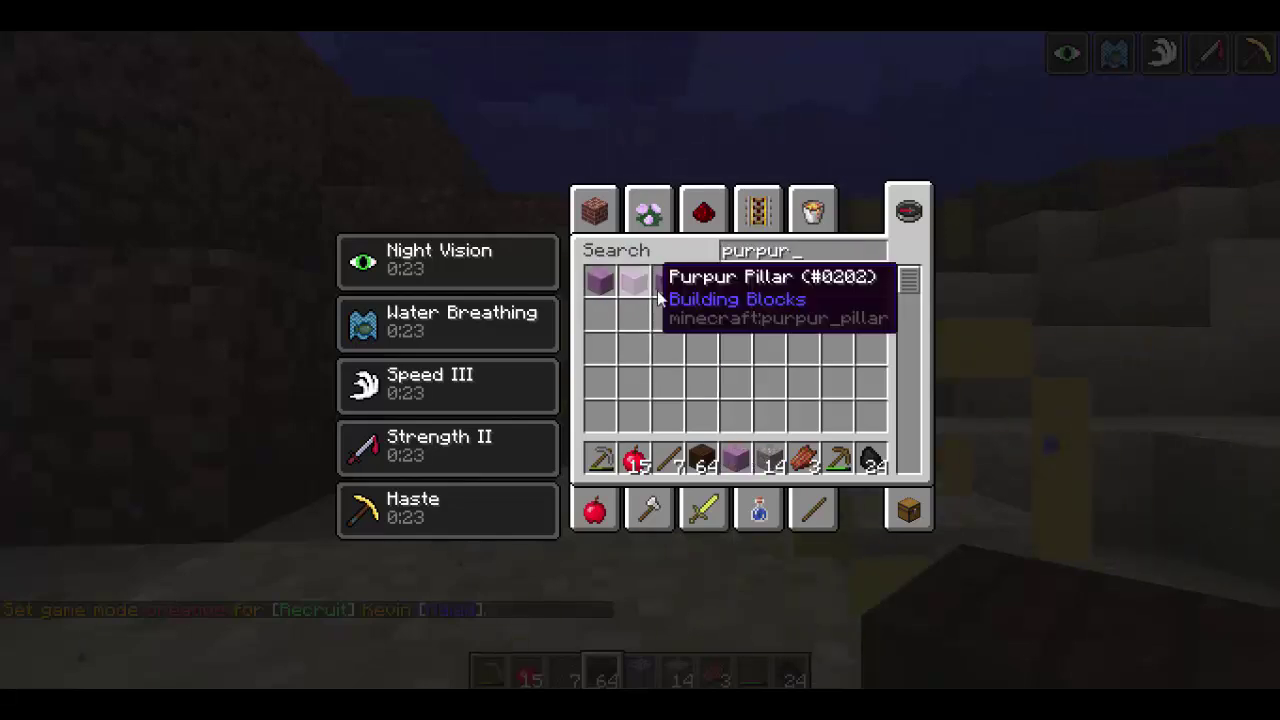
left_click(667, 281)
left_click(776, 460)
Step: Equip purpur blocks and place five on the sand, stacking one on top
key("e")
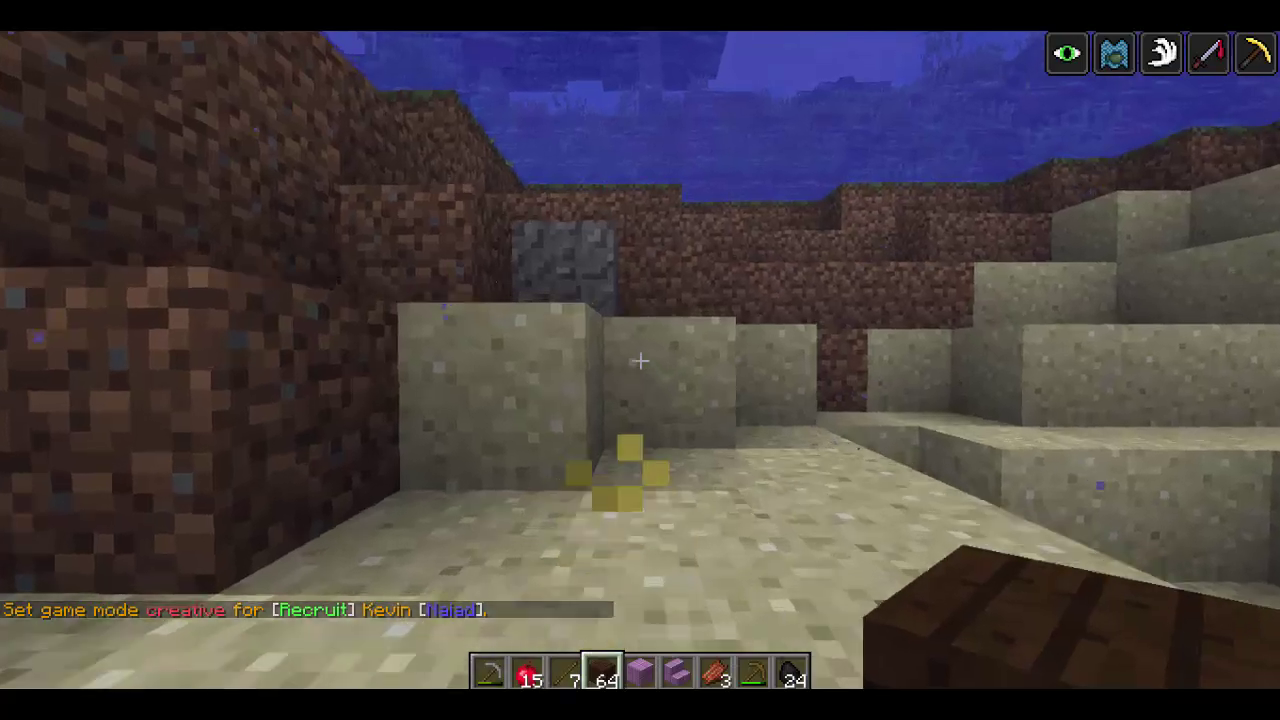
key("5")
right_click(640, 360)
right_click(640, 360)
right_click(640, 360)
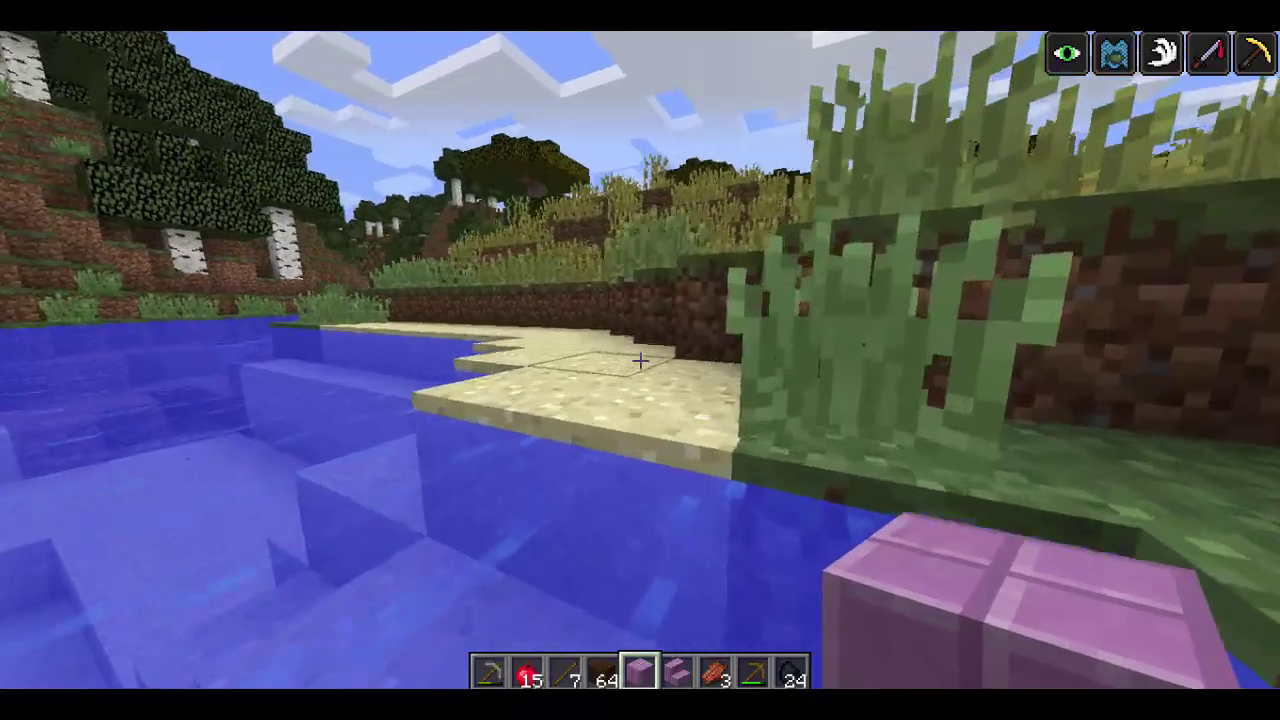
right_click(640, 360)
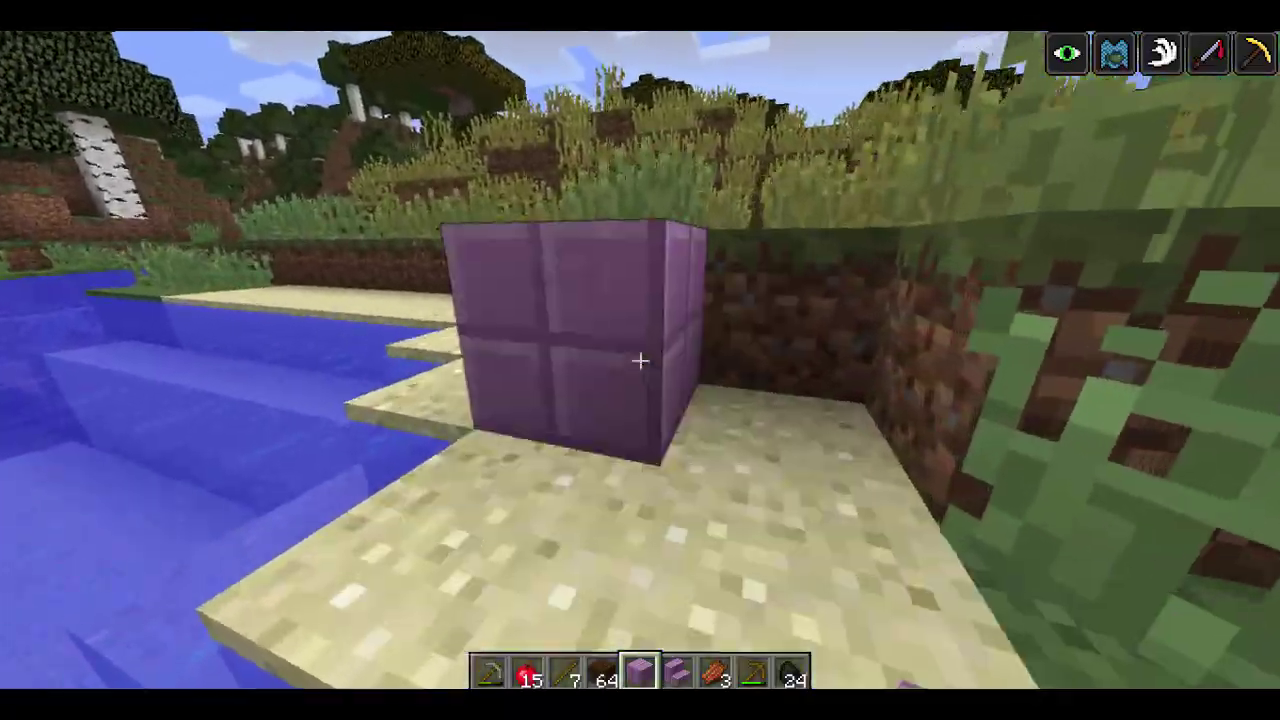
right_click(640, 360)
Step: Break two purpur blocks and the savanna tall grass, then open chat
left_click(640, 360)
left_click(640, 360)
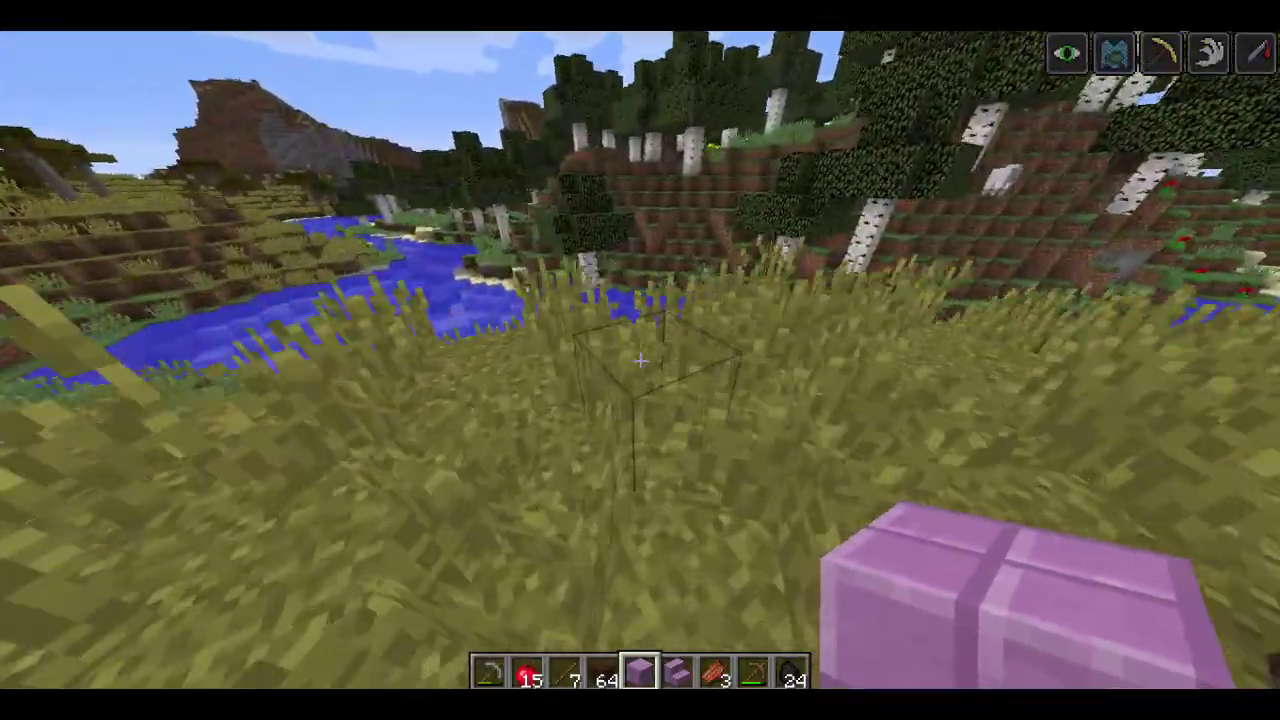
left_click(640, 360)
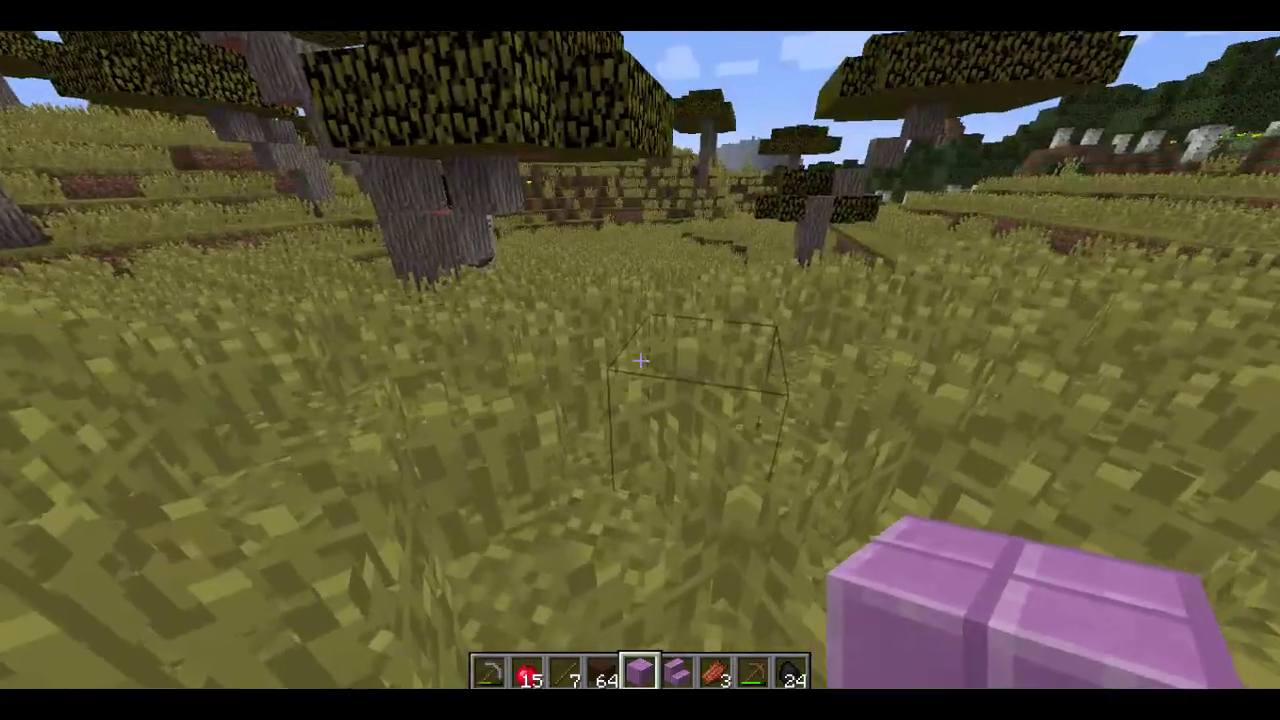
key("t")
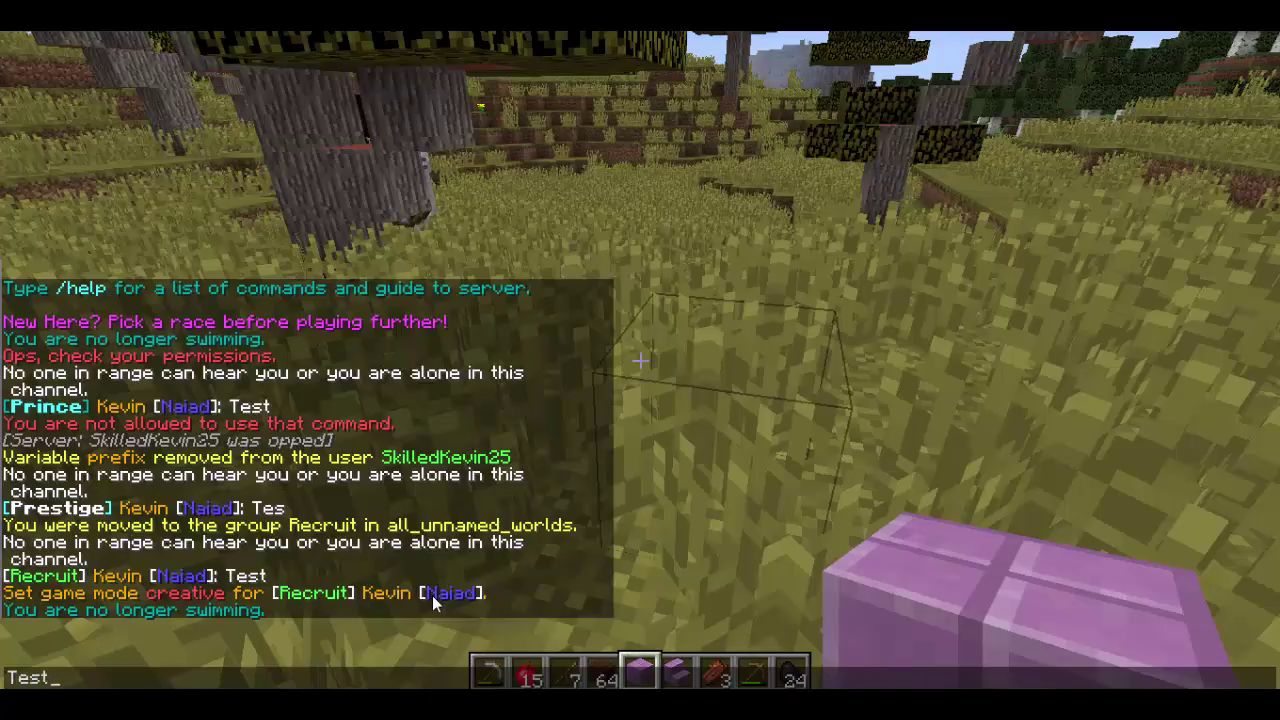
Step: Send 'Test' in chat to see the Recruit group prefix
type("Test")
key("Return")
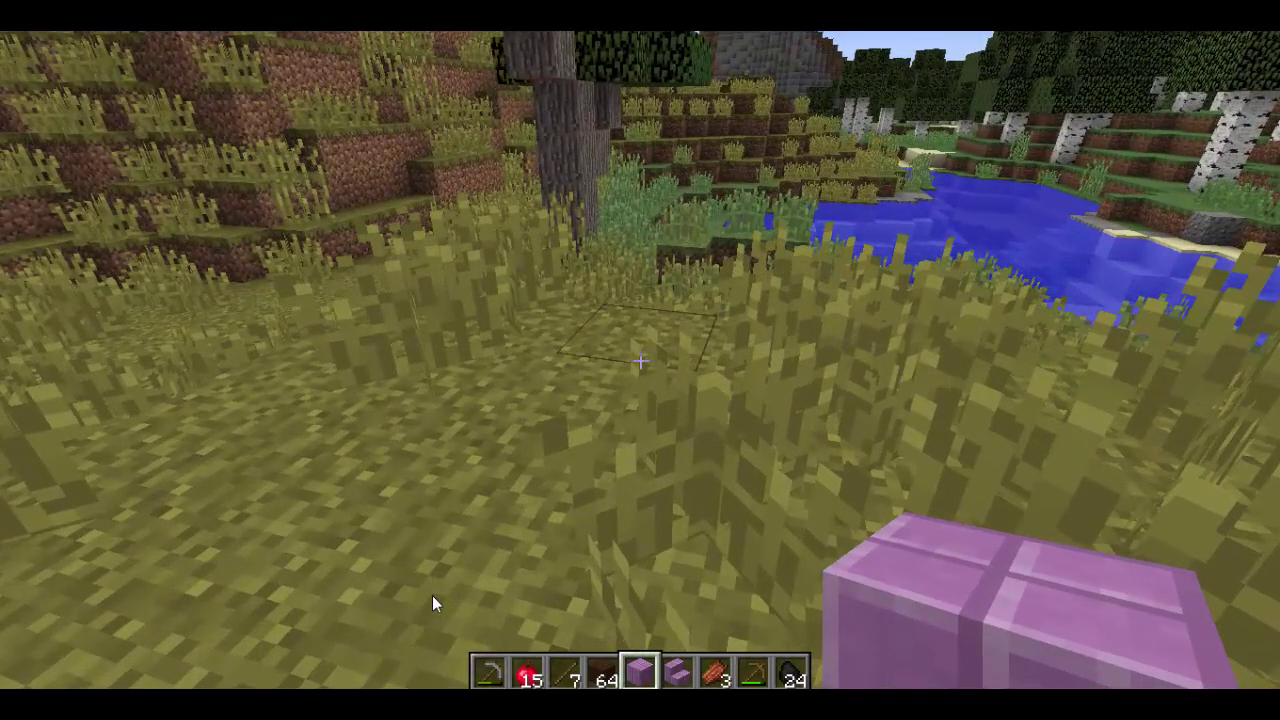
Step: Move the player into the Soldier group with /manuadd
key("slash")
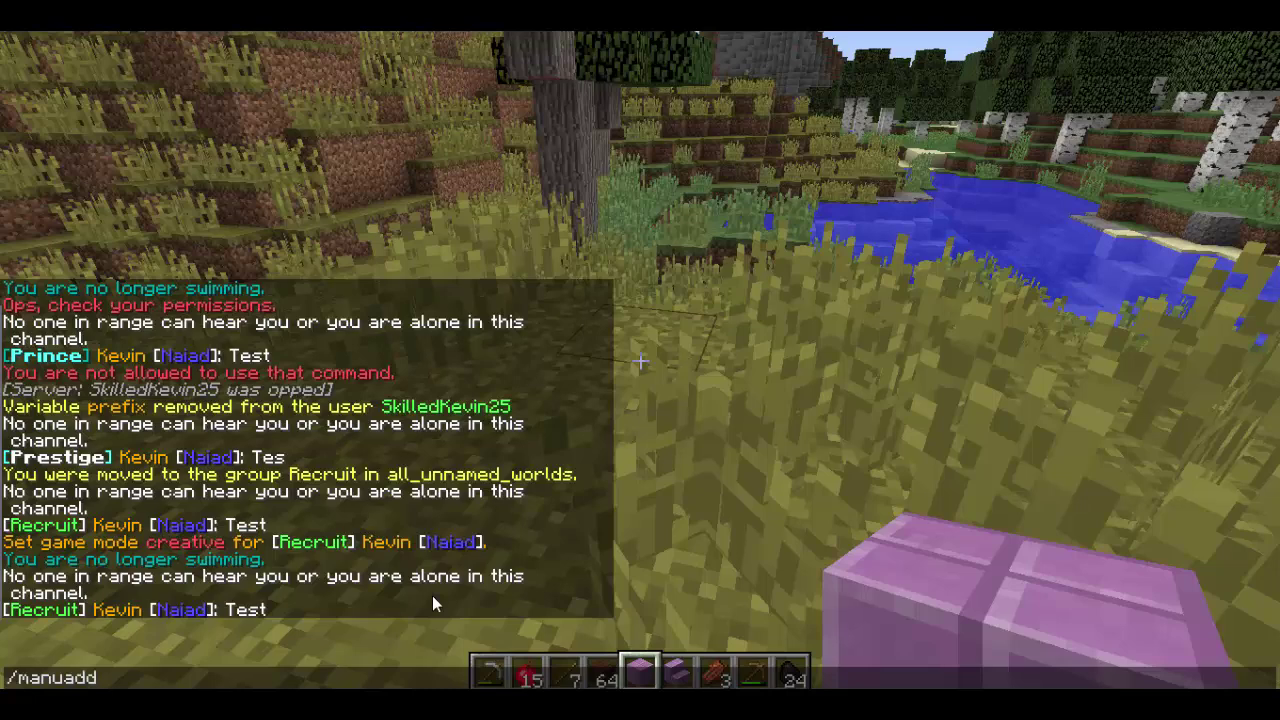
type("manuadd SkilledKevin25 Soldier")
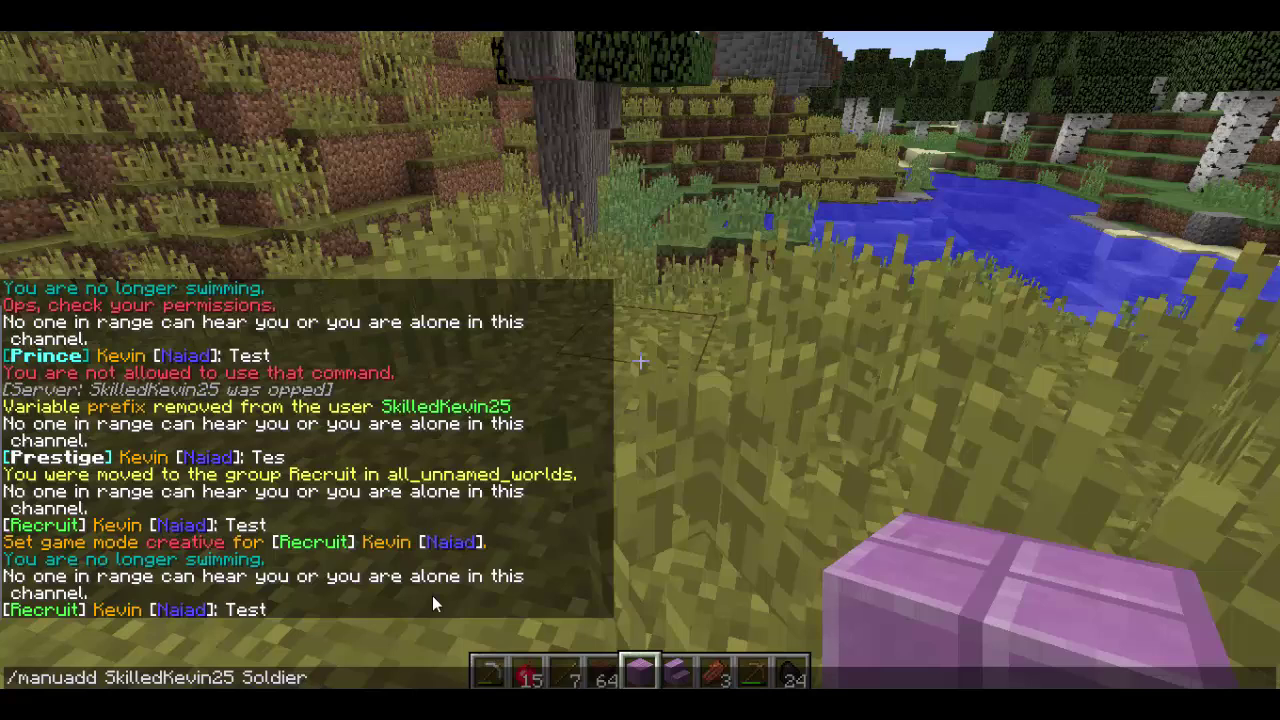
key("Return")
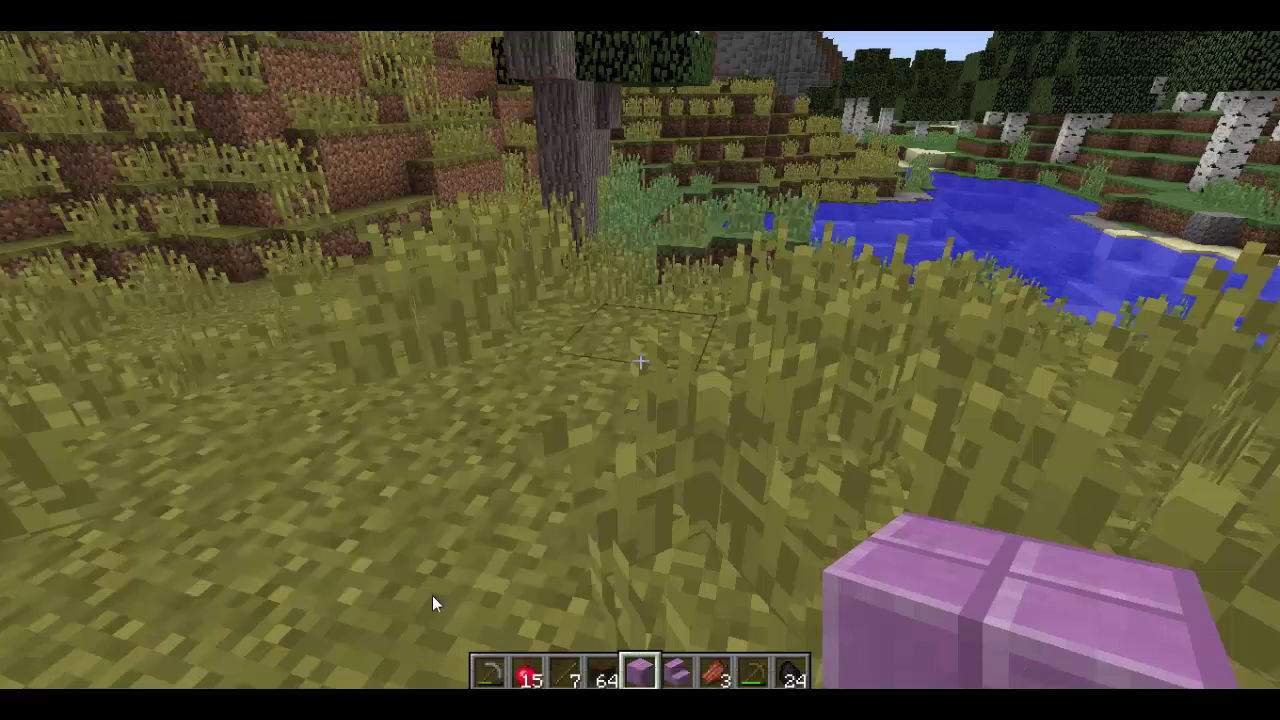
Step: Send 'Test' and check the chat history for the Soldier prefix
type("tTest")
key("Return")
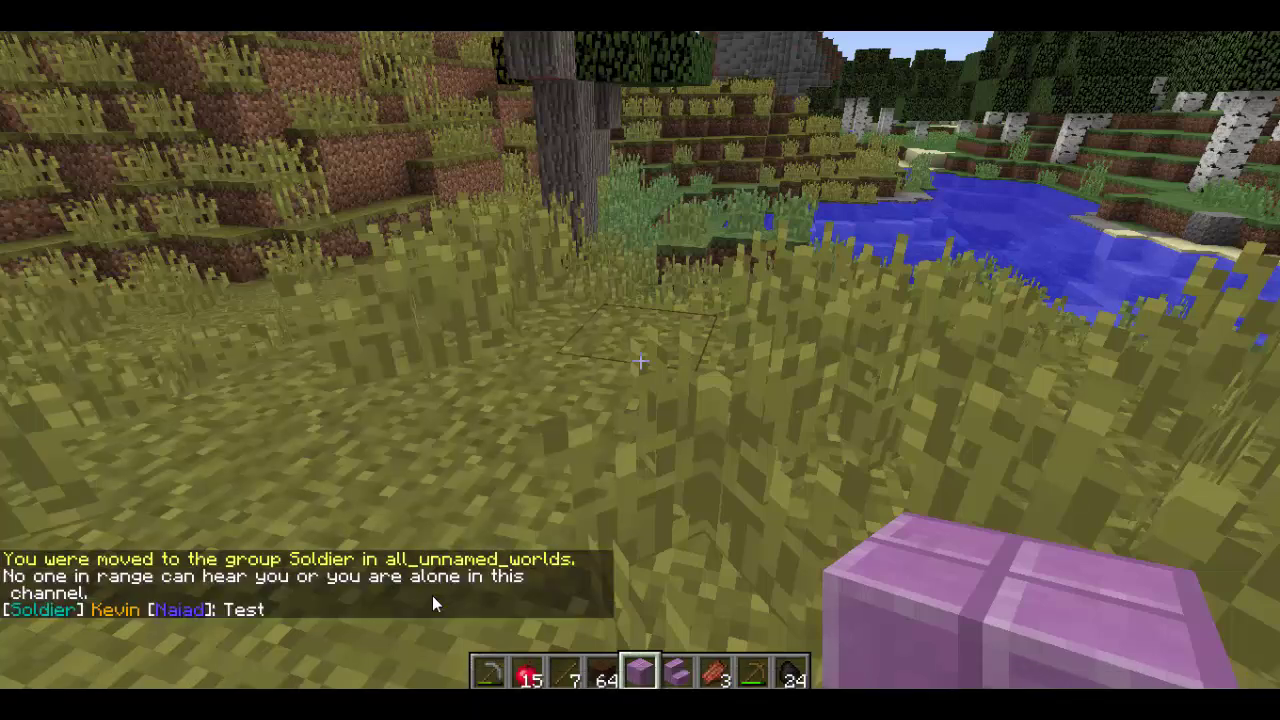
key("t")
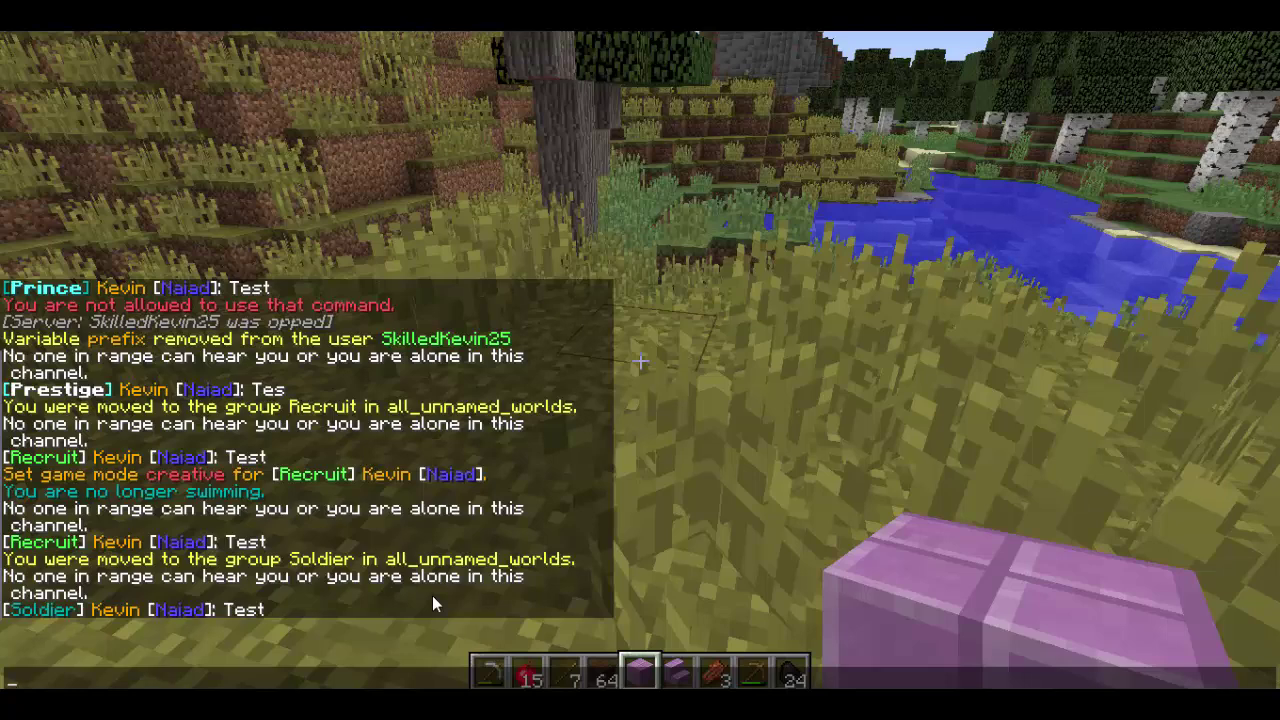
key("Escape")
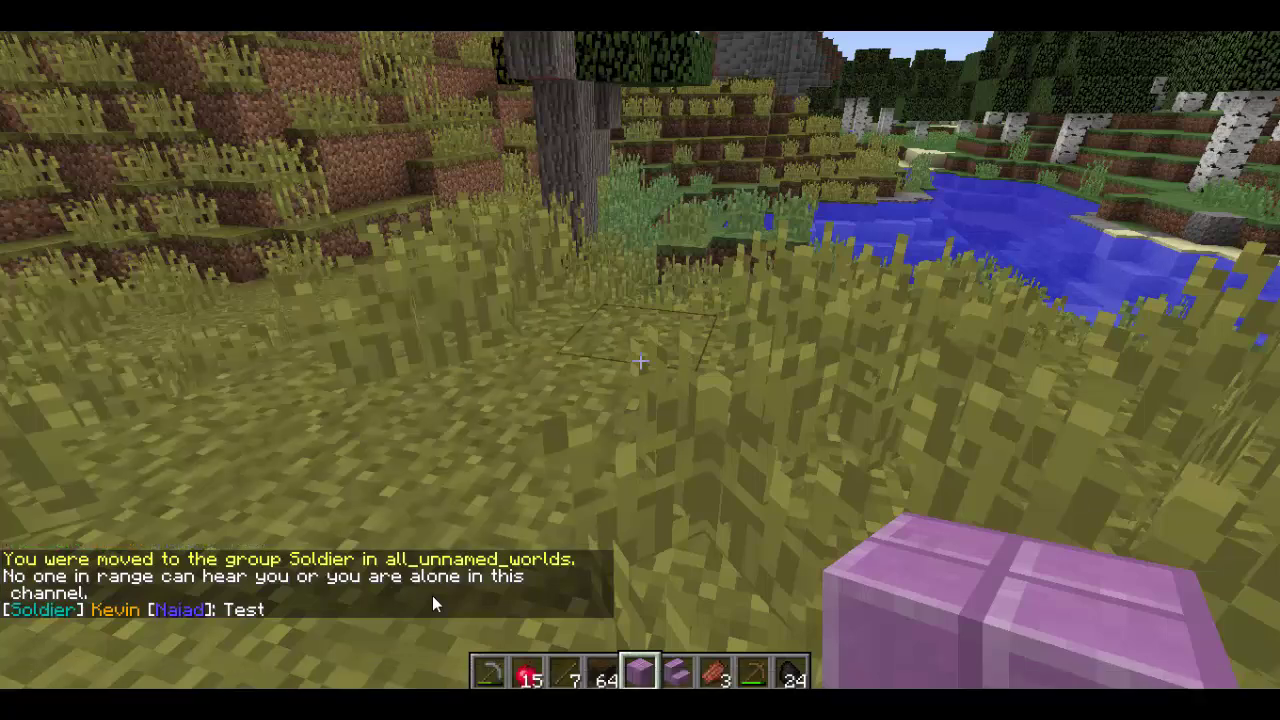
key("slash")
Step: Create the YouTube group with /mangadd YouTube
type("mangadd")
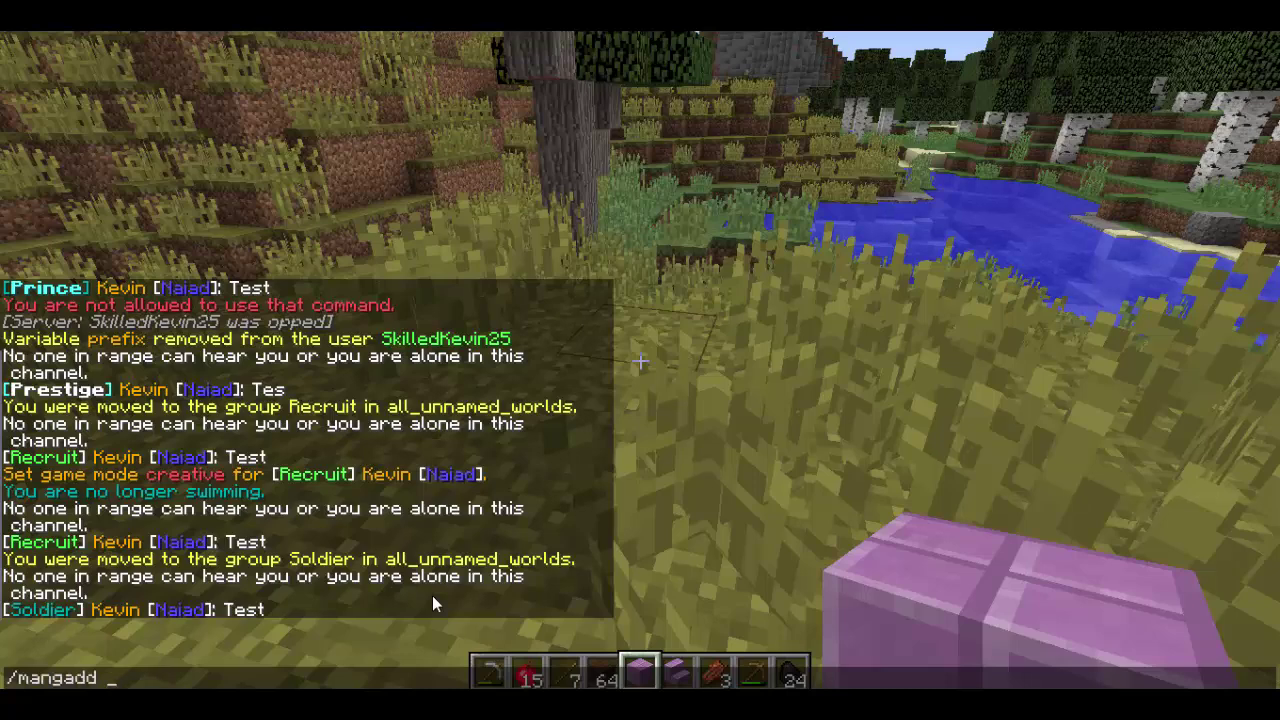
type(" YouTube")
key("Return")
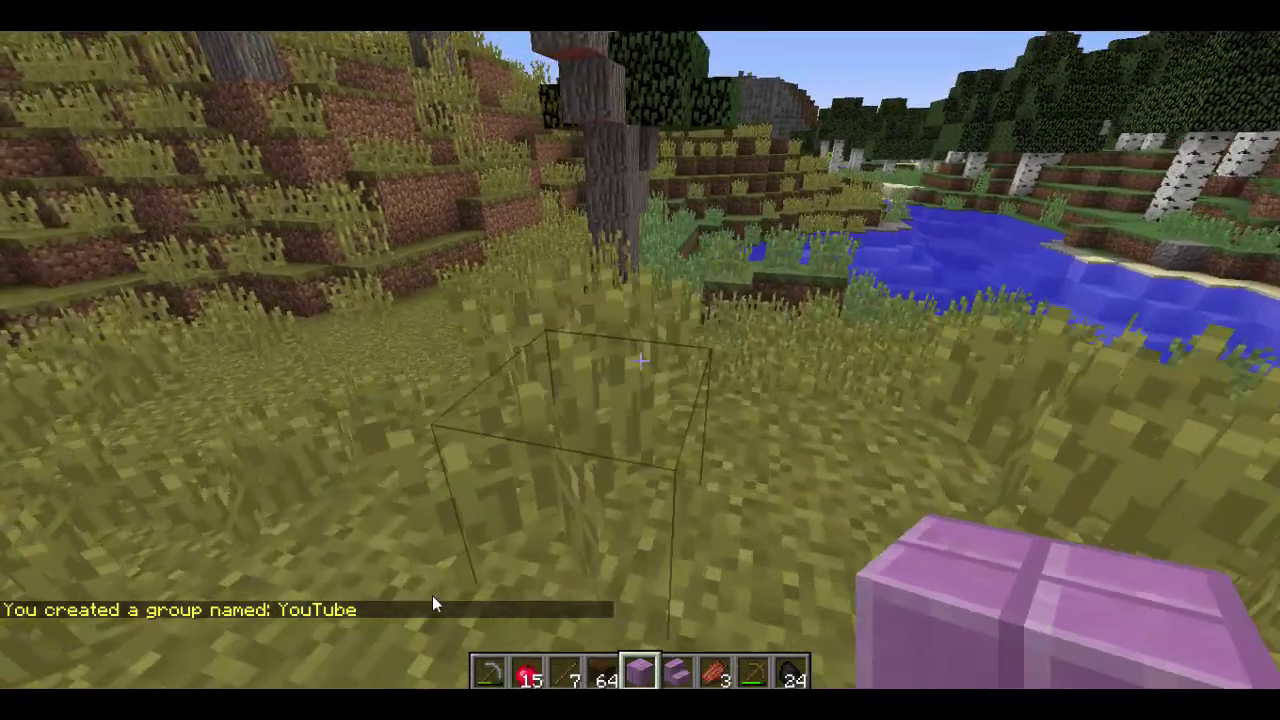
Step: Set the YouTube group's prefix to '&f[&4YOU&fTUBE&f] &f' with /mangaddv
key("slash")
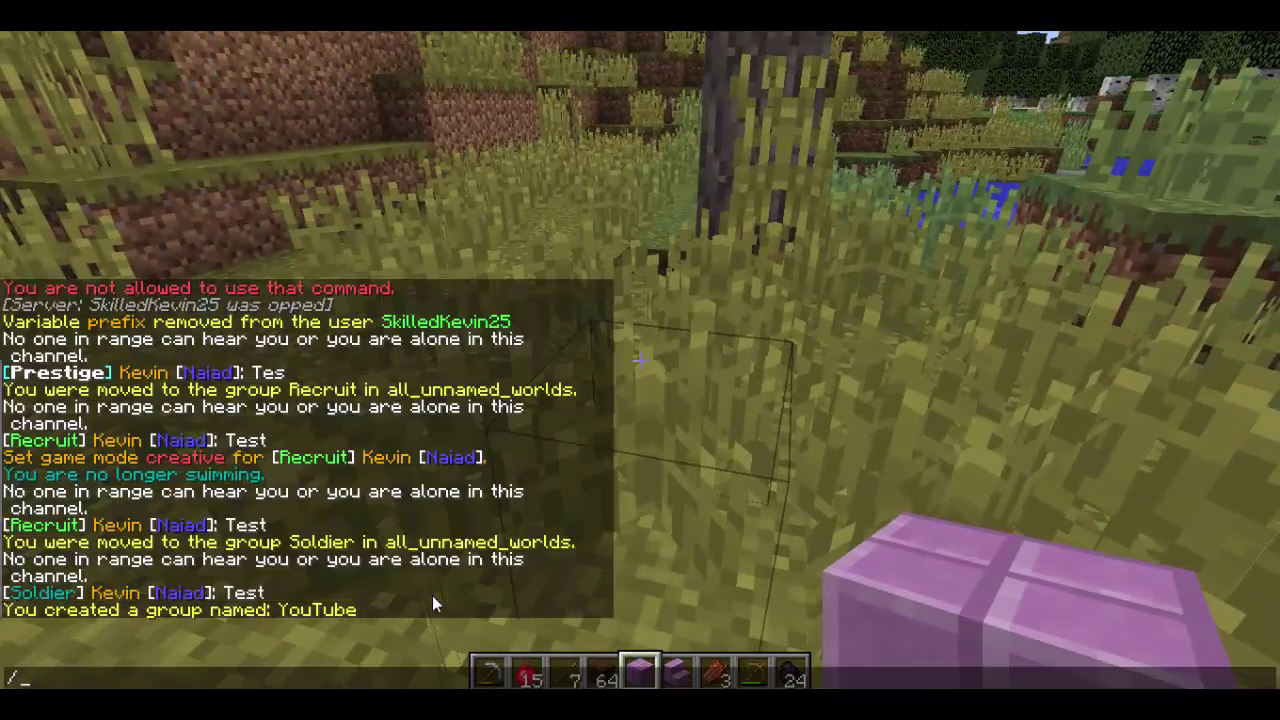
type("man")
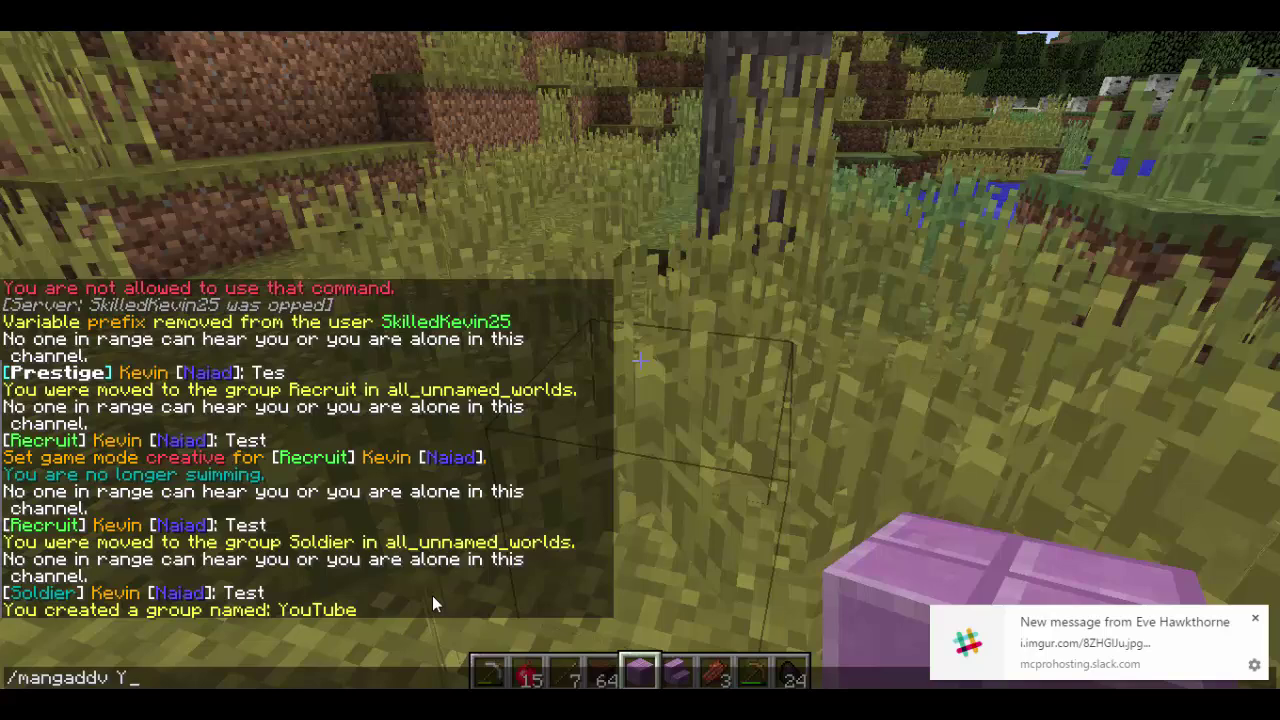
type("gaddv Youtube prefix &f[")
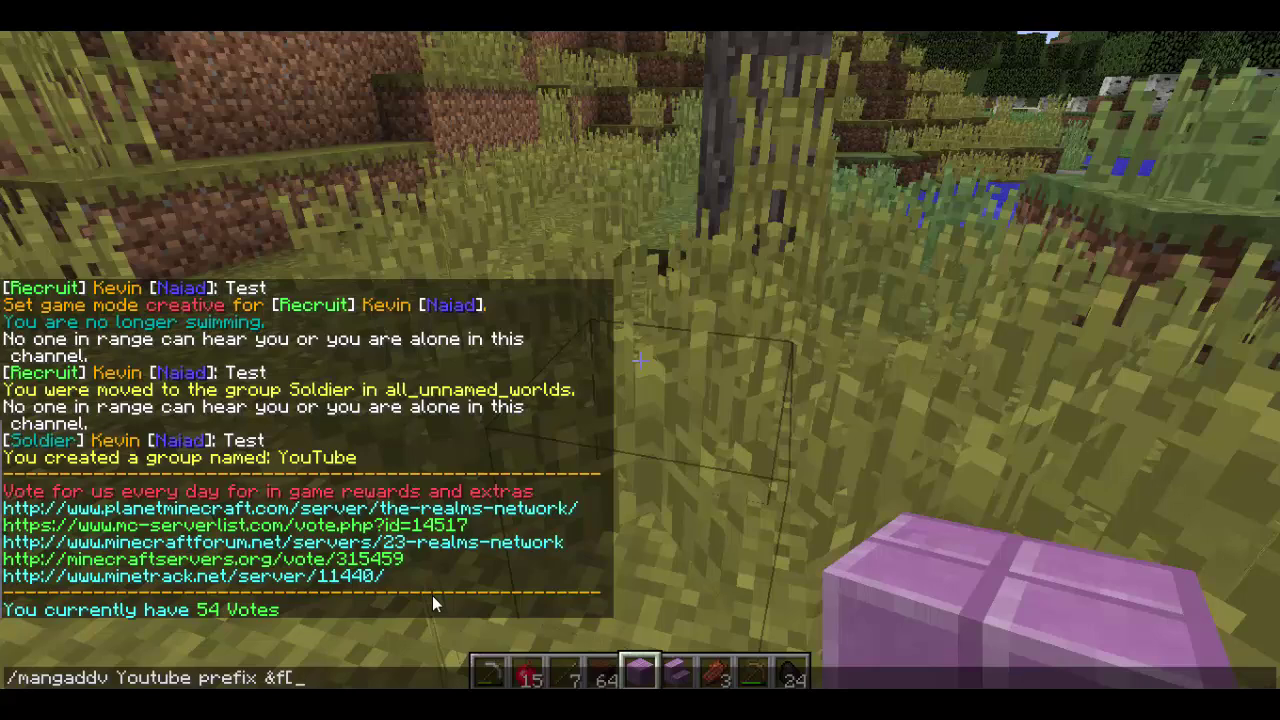
type("&4you")
key("BackSpace")
key("BackSpace")
type("OU&fTUBE&f]")
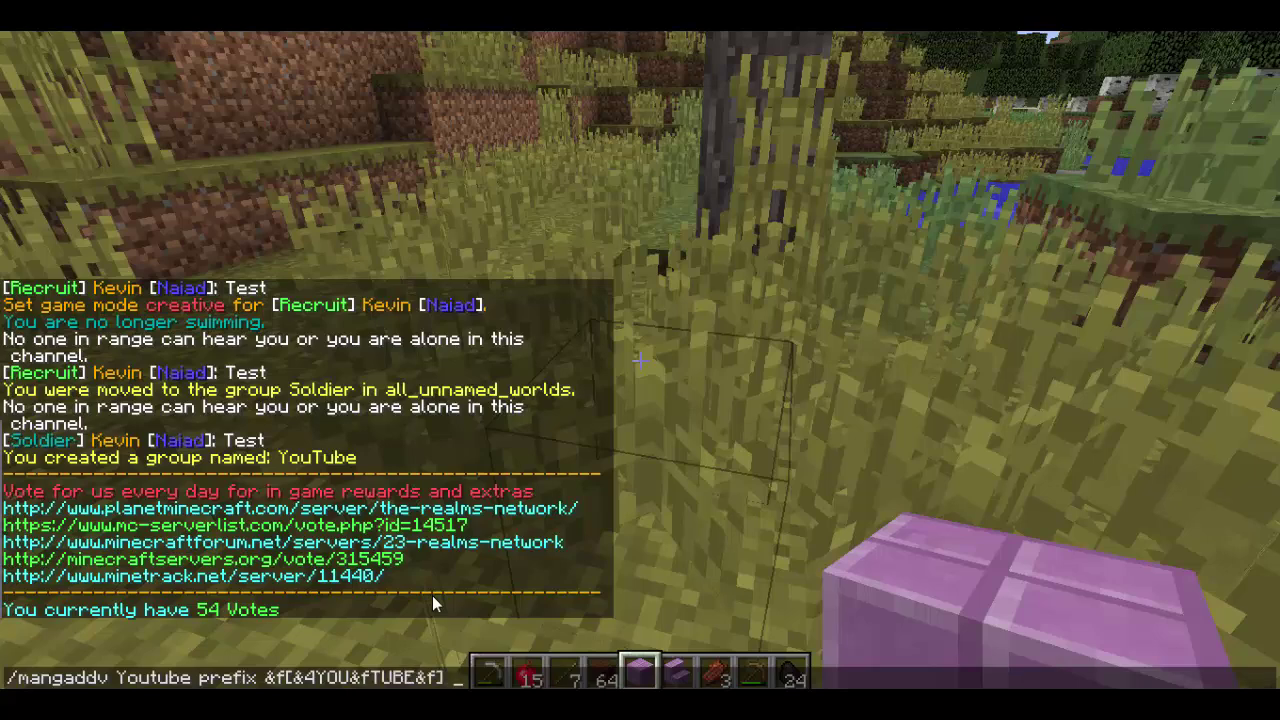
type(" &f")
key("Return")
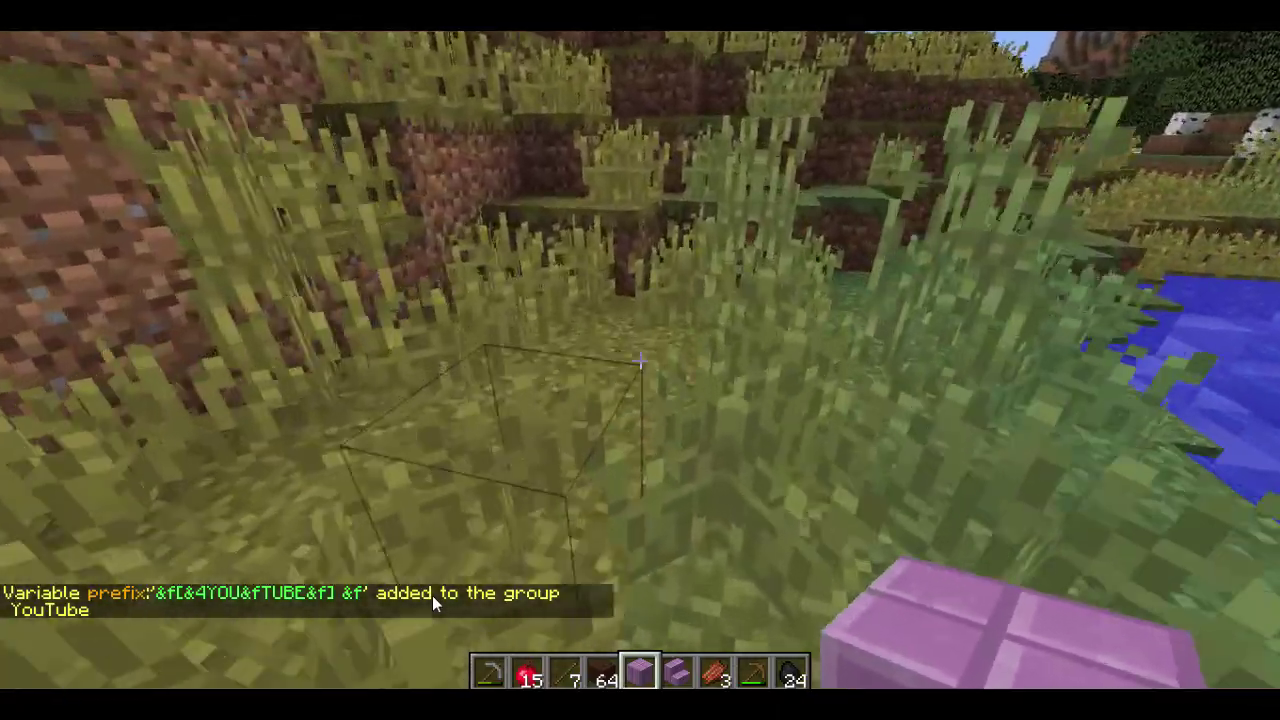
type("/manuad")
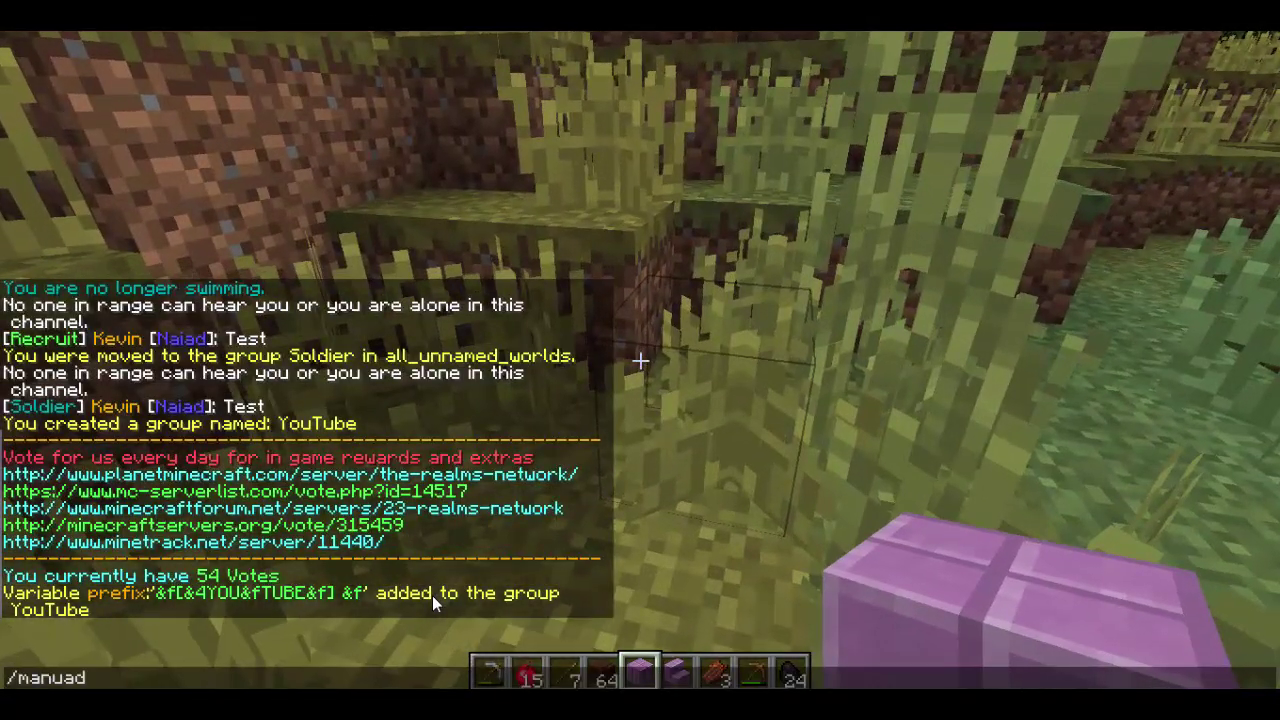
type("d SkilledKevin25 Yo")
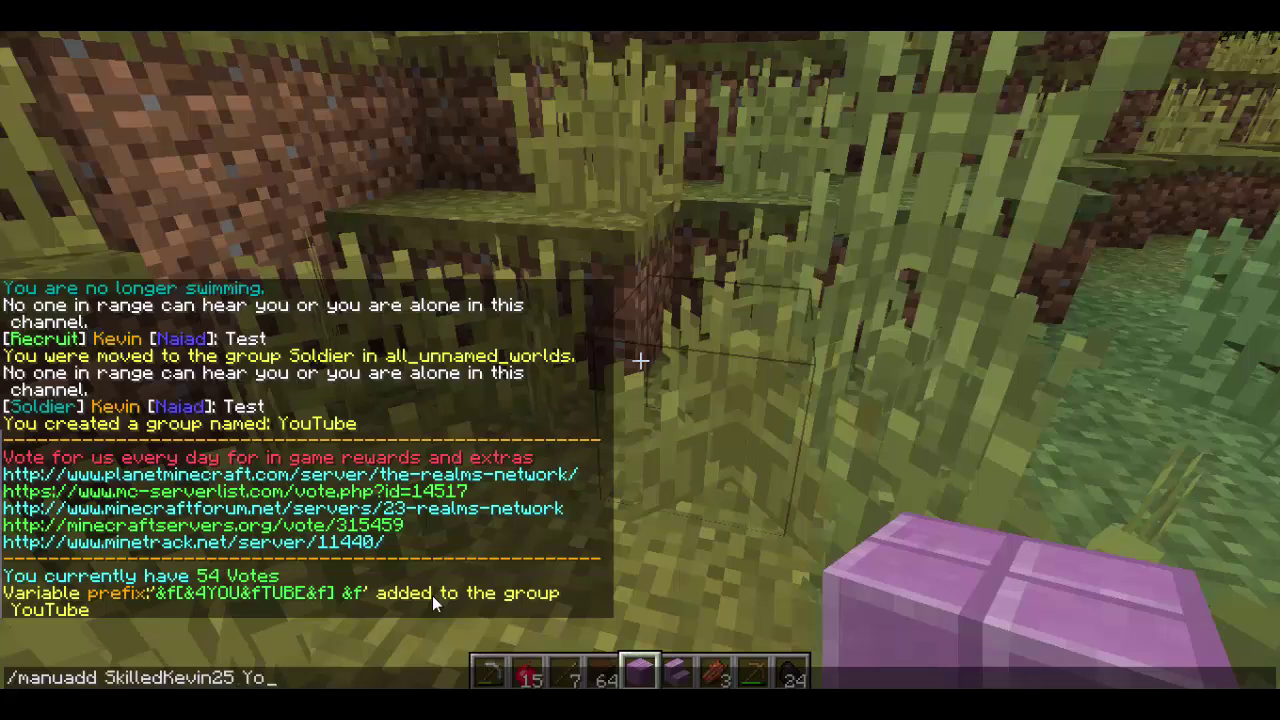
type("uTube")
Step: Add the player to YouTube, send 'Hi' to check the red YOU prefix, and climb out of the grass
key("Return")
type("tHi")
key("Return")
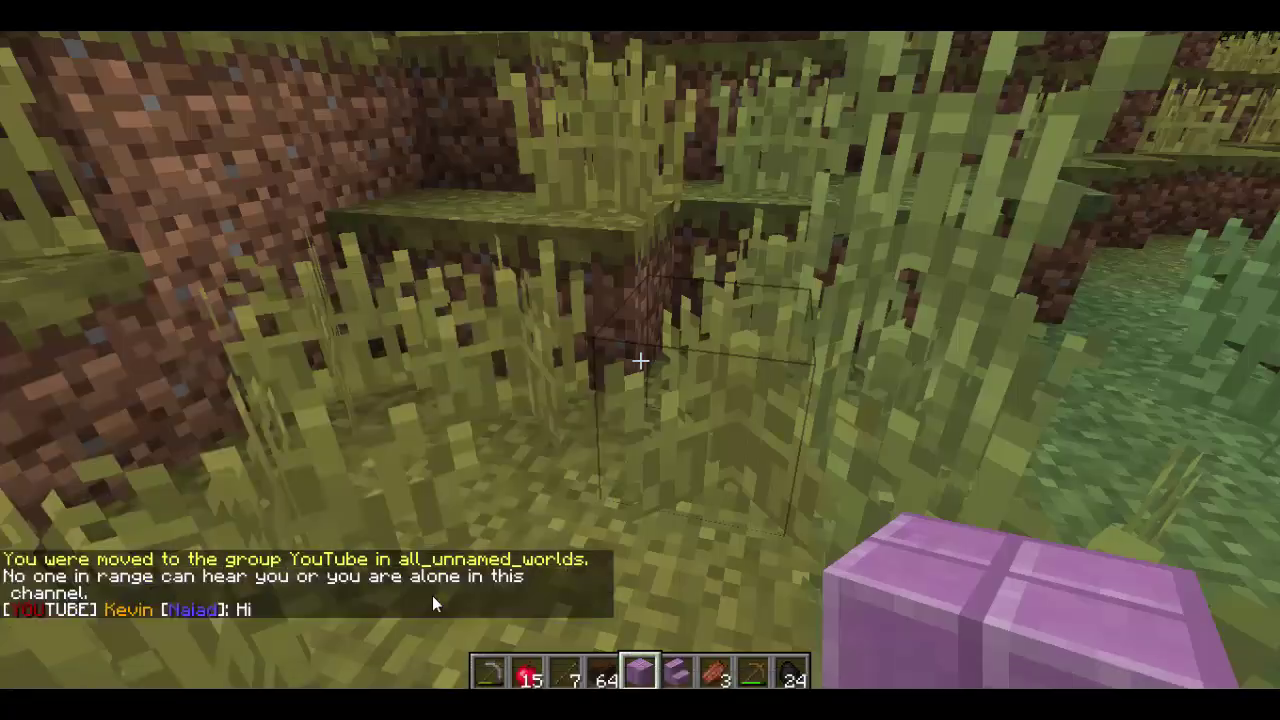
key("w")
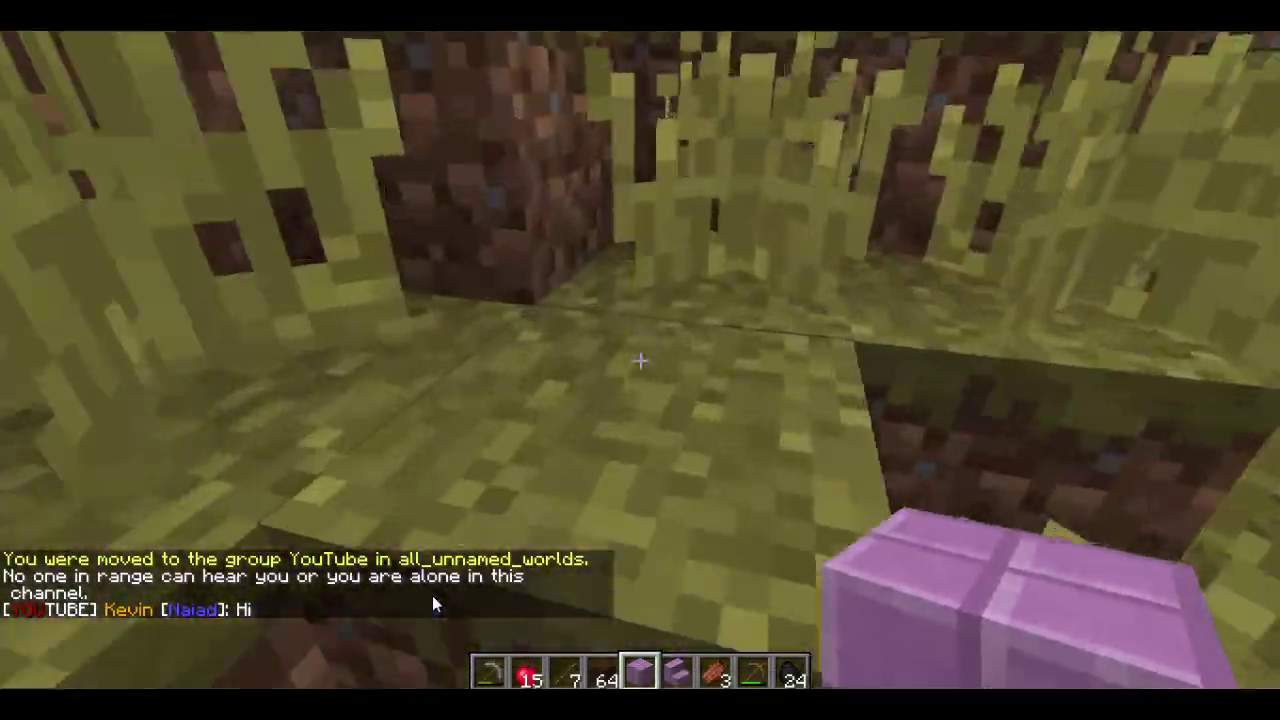
key("w")
key("space")
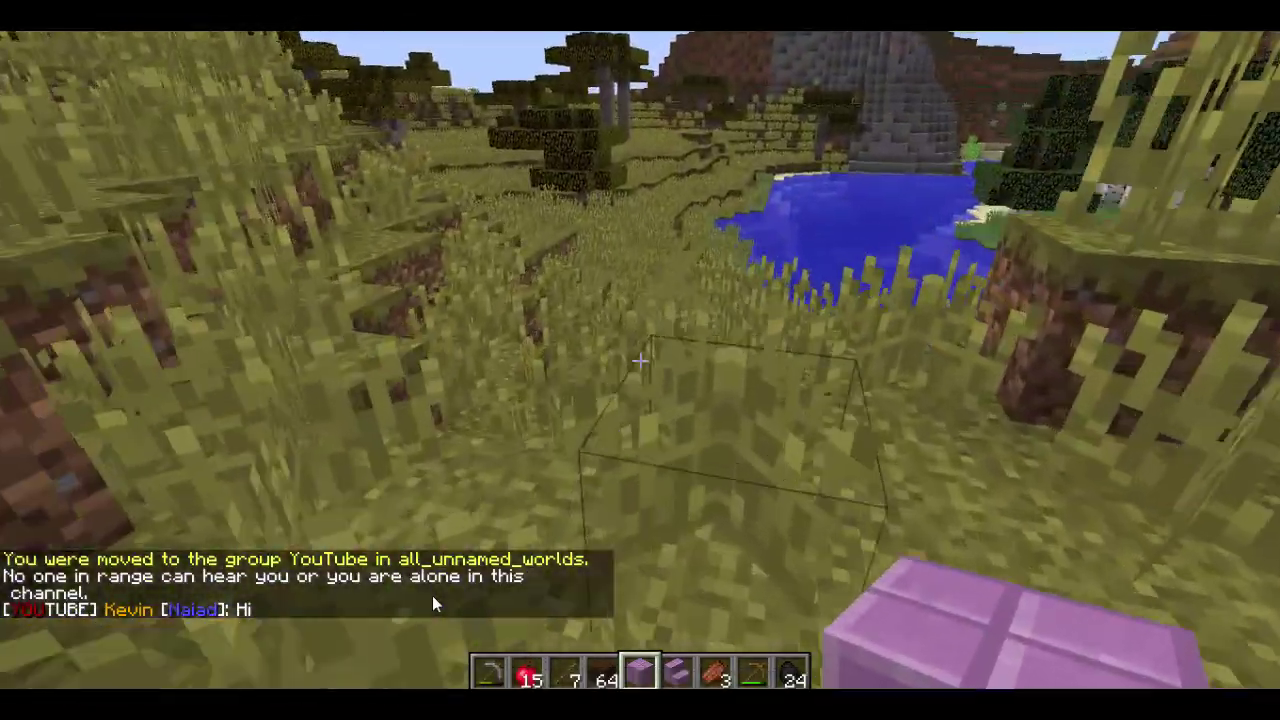
Step: Try granting essentials.gamemode to the Youtube group with /manuaddp
key("w")
key("slash")
type("m")
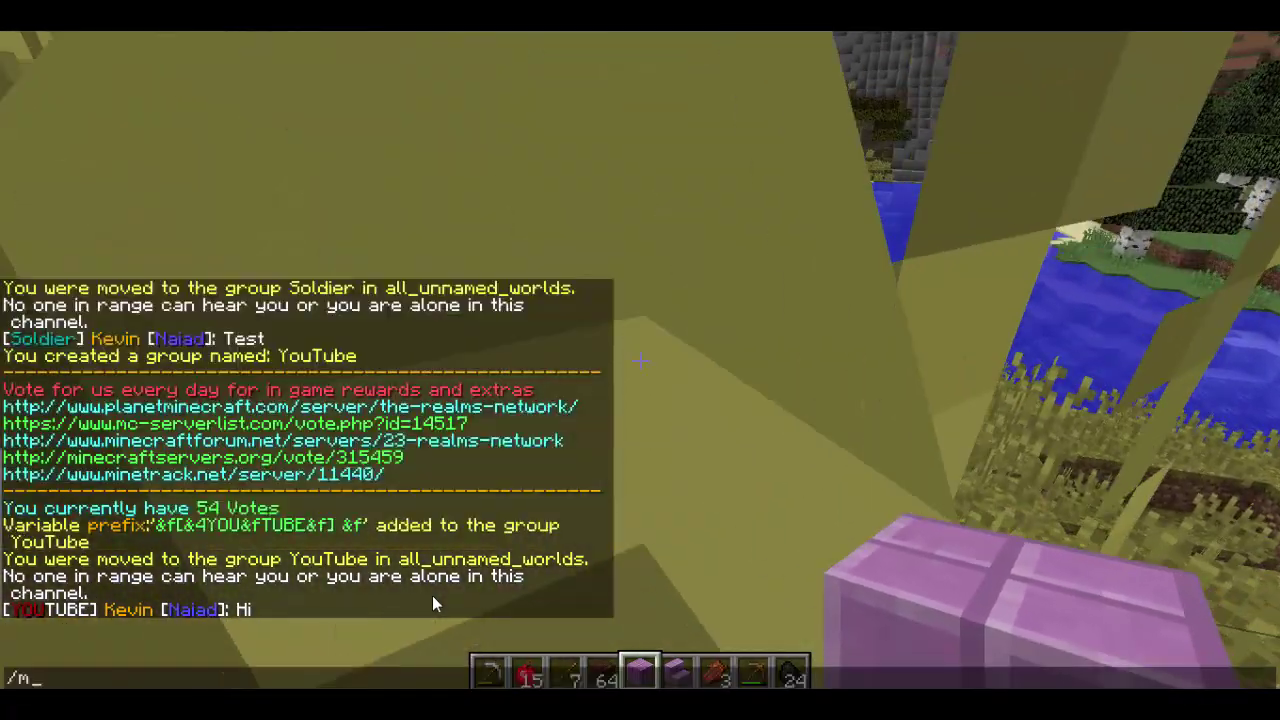
type("anuadd")
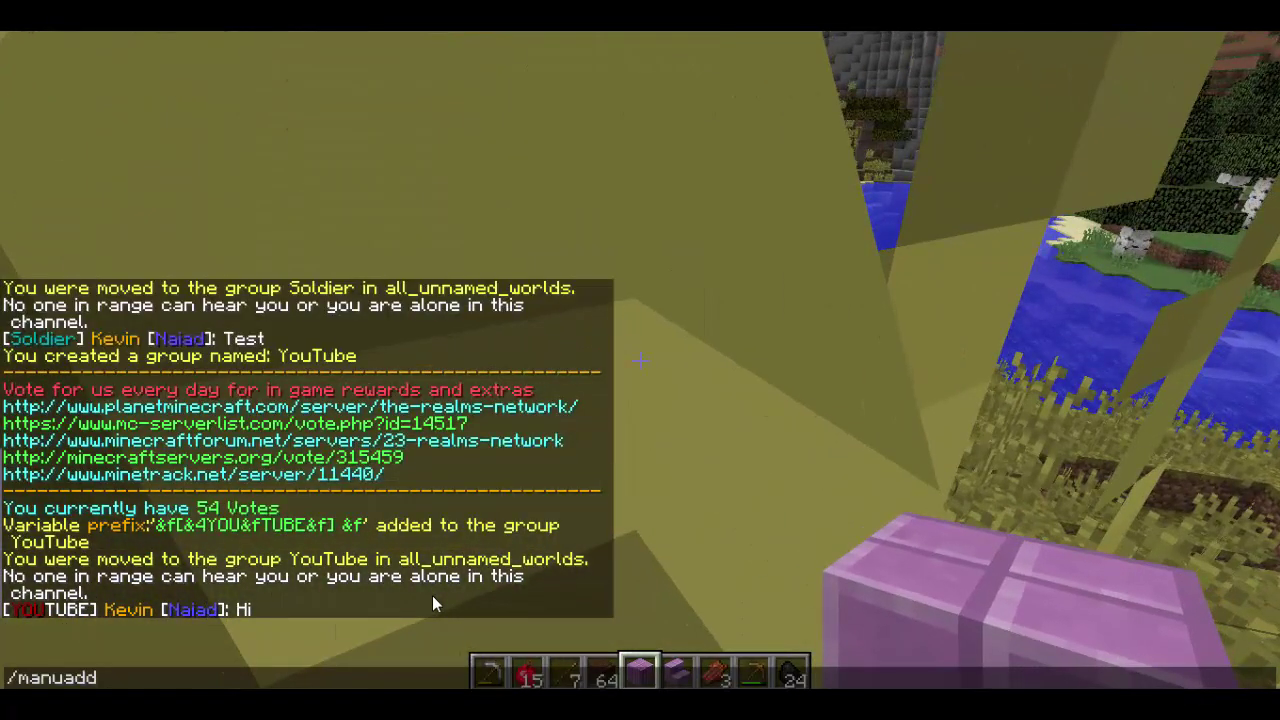
type("p Youtube essentials.game")
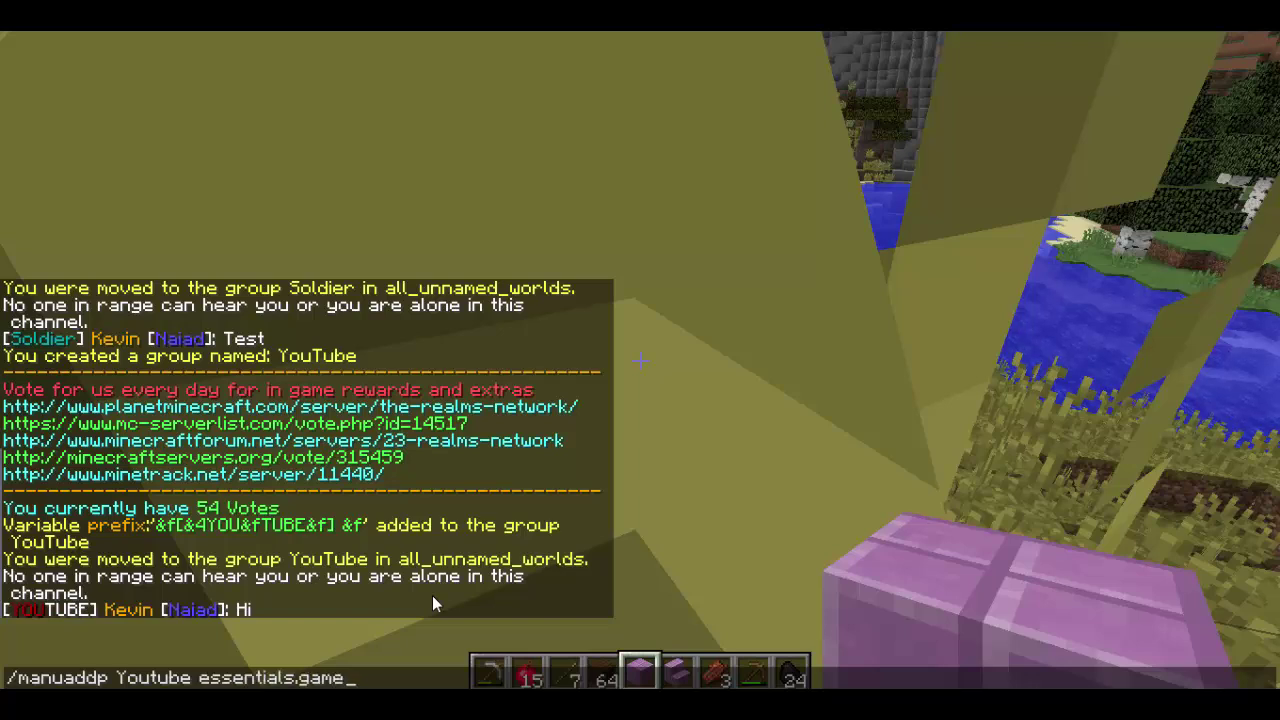
type("mode")
key("Return")
Step: Fix the group name to 'YouTube' and the command to /mangaddp to grant essentials.gamemode
key("t")
key("Up")
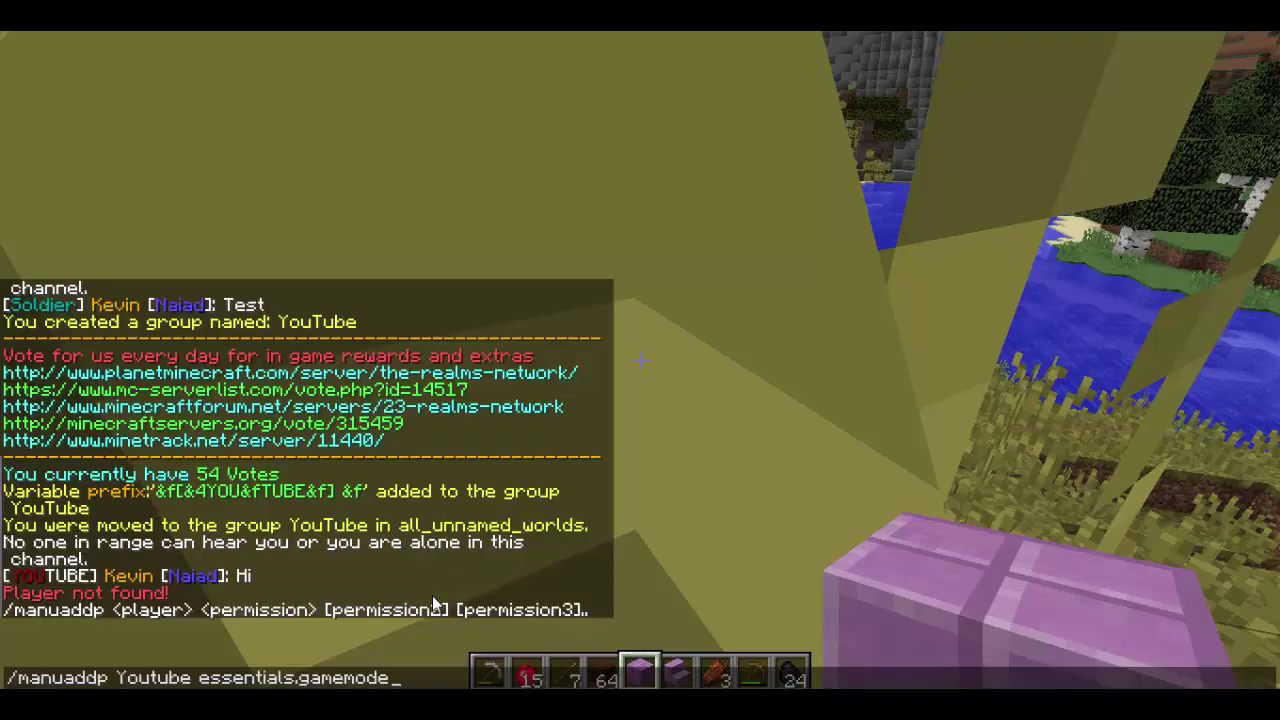
key("Left")
key("BackSpace")
type("T")
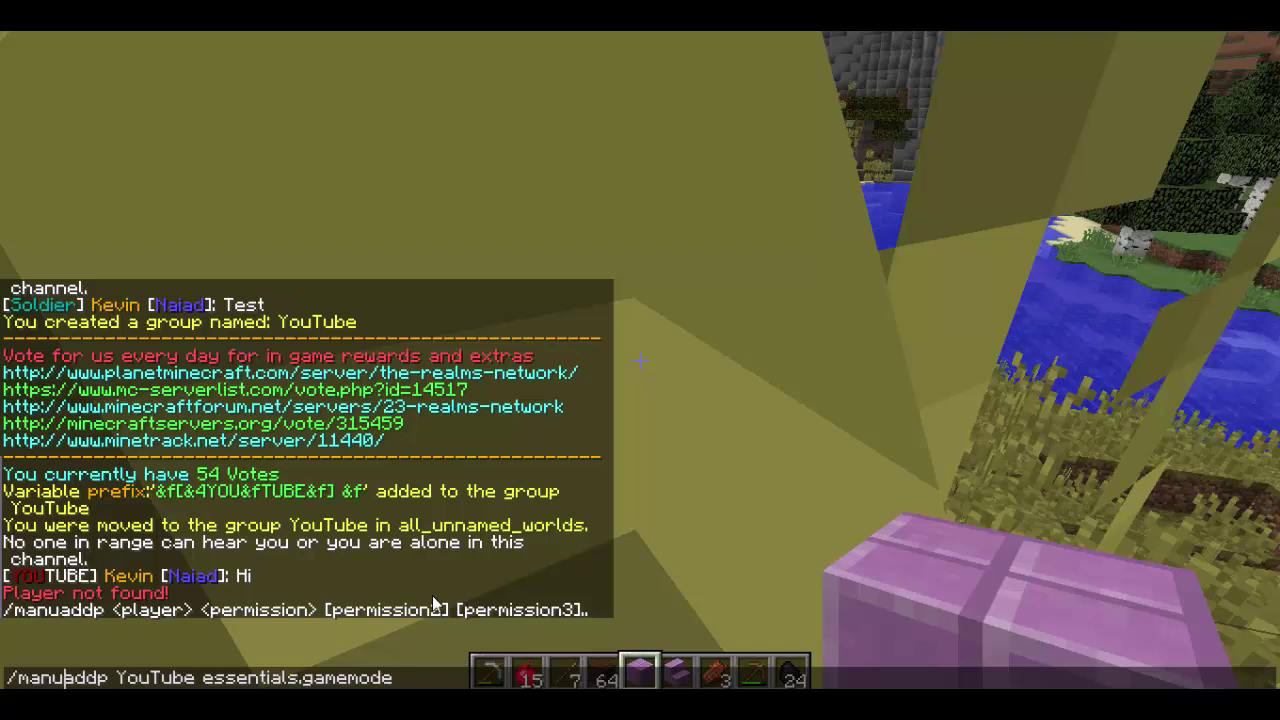
key("Return")
key("t")
key("Up")
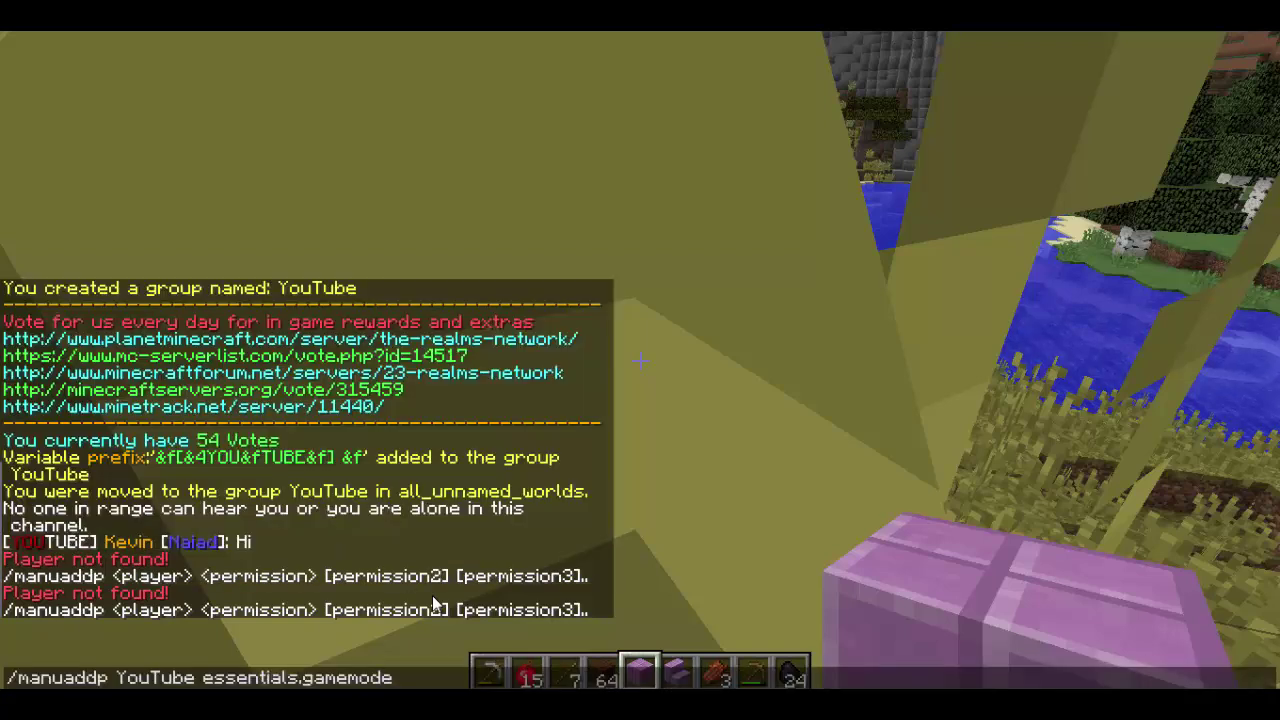
key("Left")
key("Left")
key("Left")
key("Left")
key("Left")
key("Left")
key("Left")
key("Left")
key("Left")
key("Left")
key("Left")
key("Left")
key("Left")
key("Left")
key("Left")
key("Left")
key("Left")
key("Left")
key("Left")
key("Left")
key("Return")
Step: Grant the YouTube group essentials.fly, essentials.kick, essentials.tp and essentials.tpa
key("t")
key("Up")
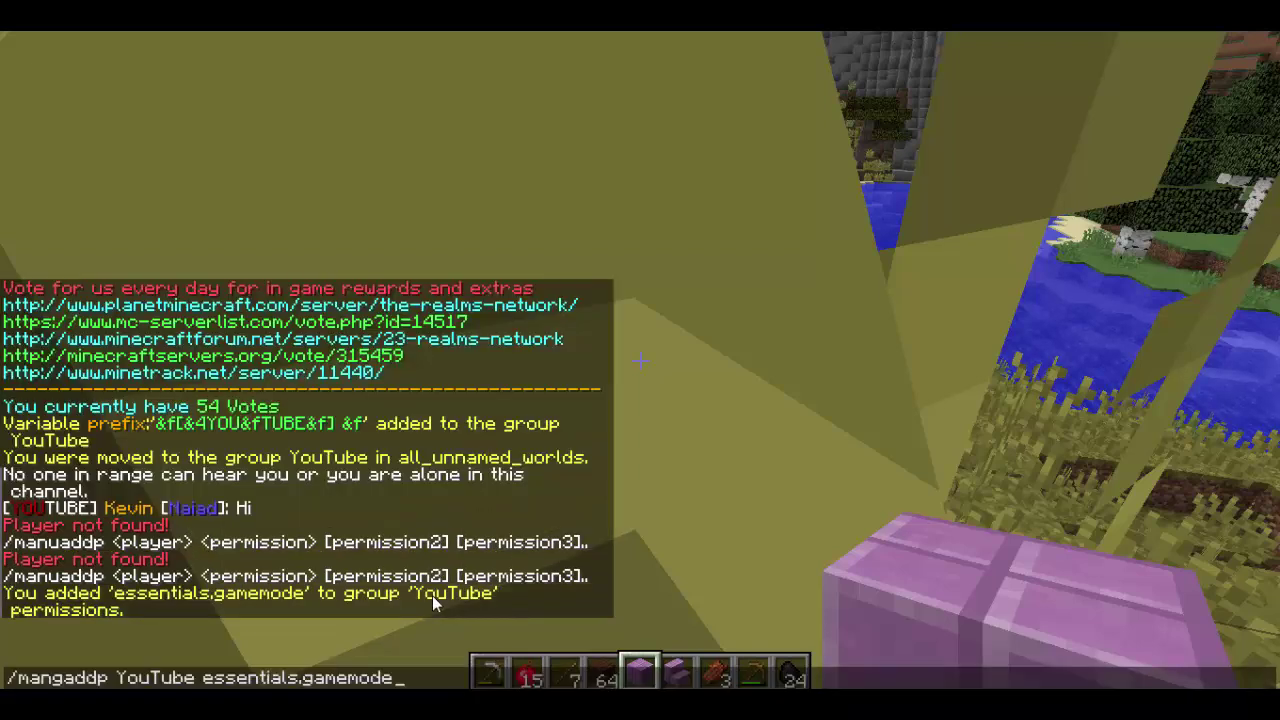
key("BackSpace")
key("BackSpace")
key("BackSpace")
key("BackSpace")
key("BackSpace")
key("BackSpace")
key("BackSpace")
key("BackSpace")
key("BackSpace")
type(".fly essentials.")
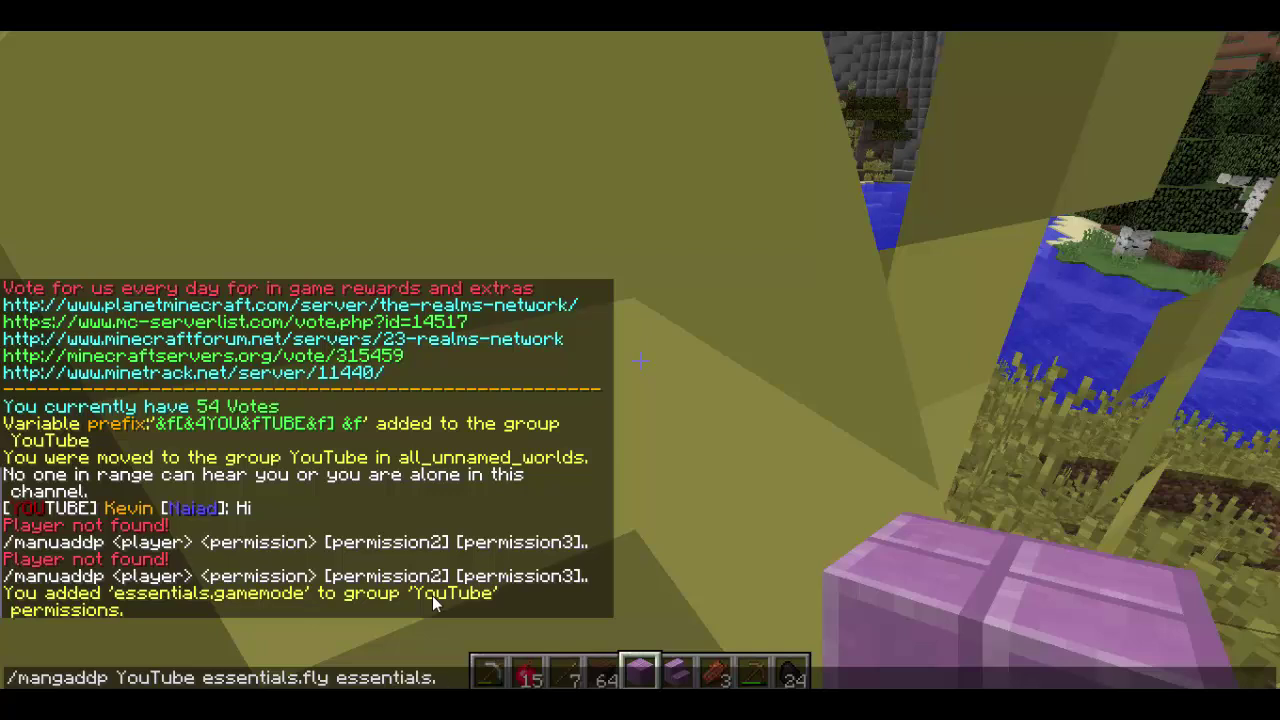
type("kick essentials.")
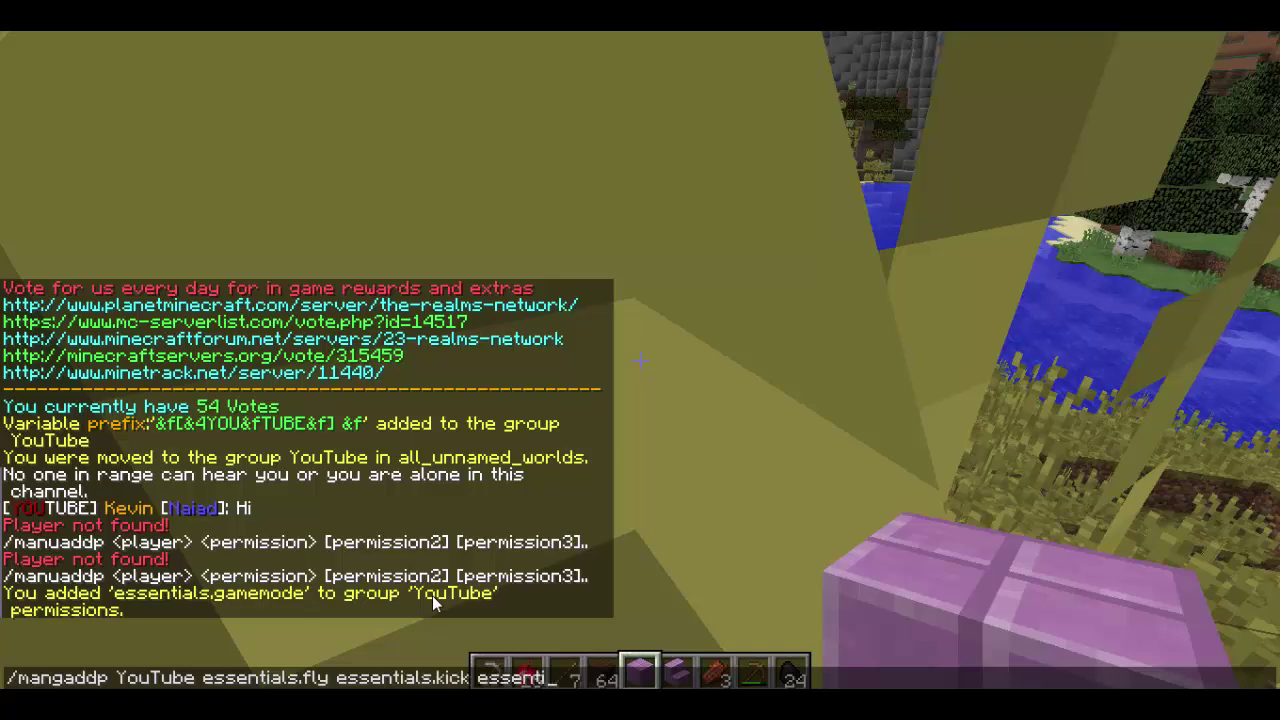
type("tp essentials.")
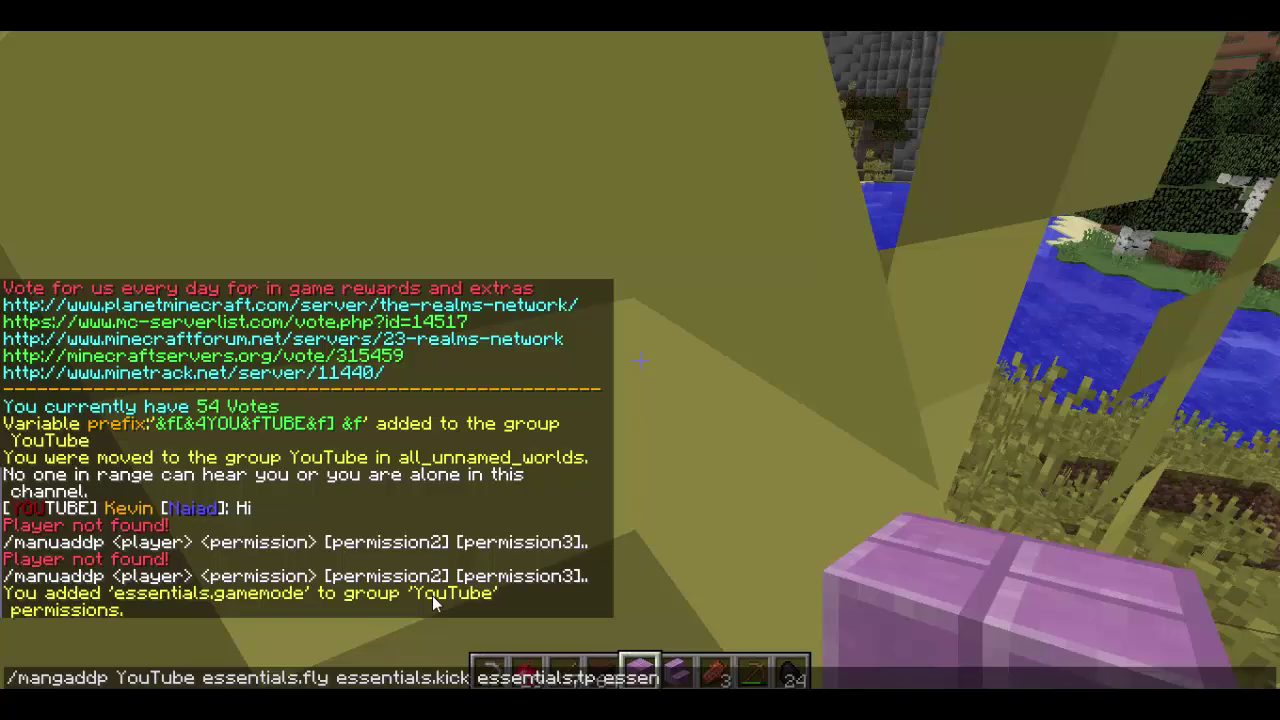
type("tpa")
key("Return")
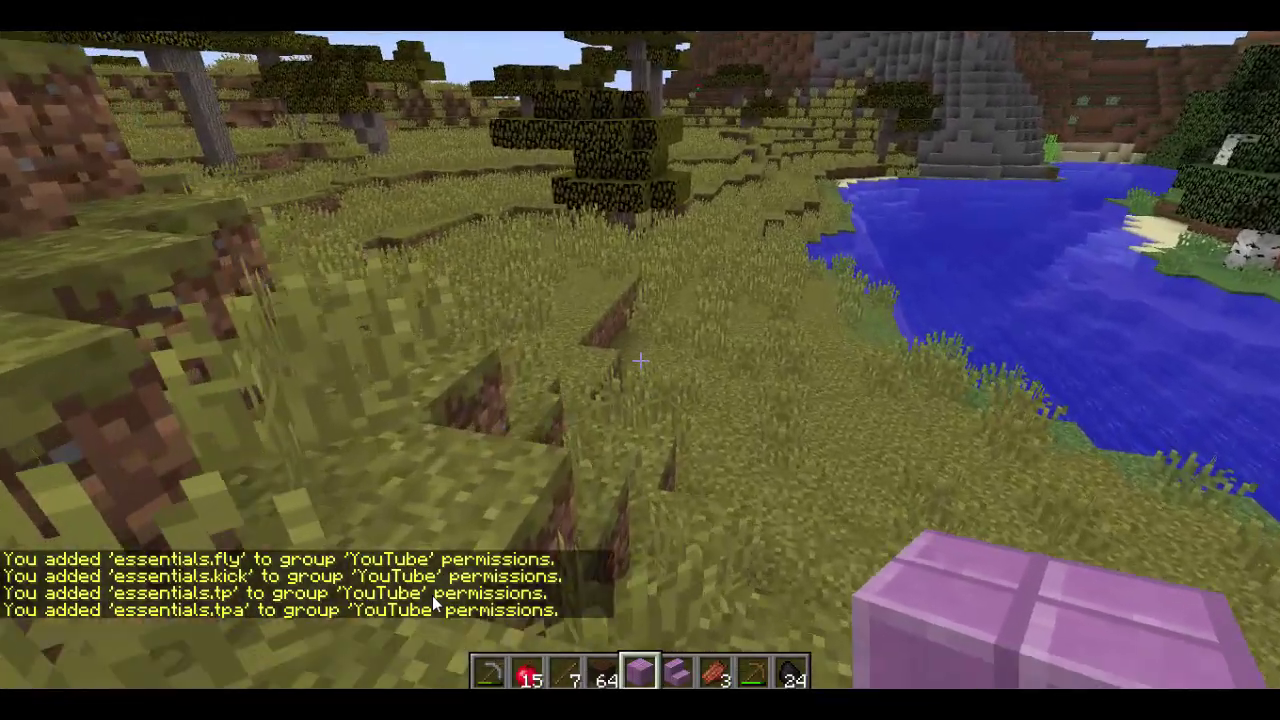
key("w")
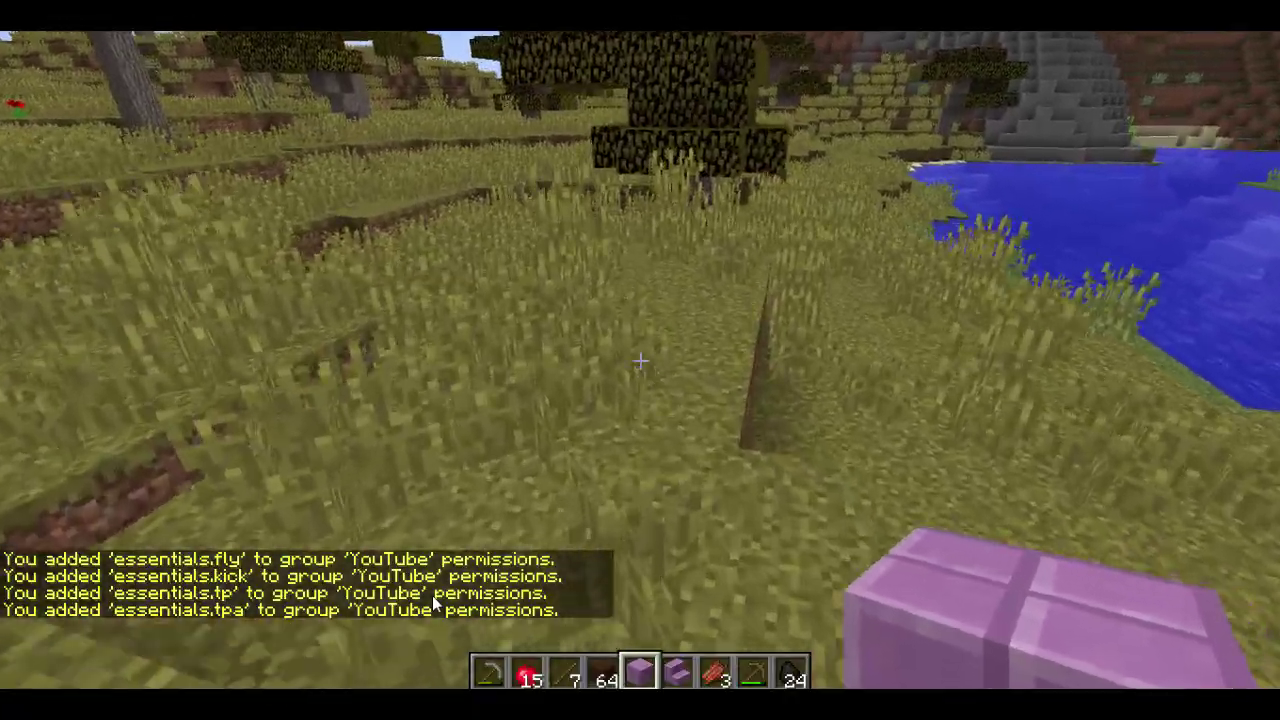
key("w")
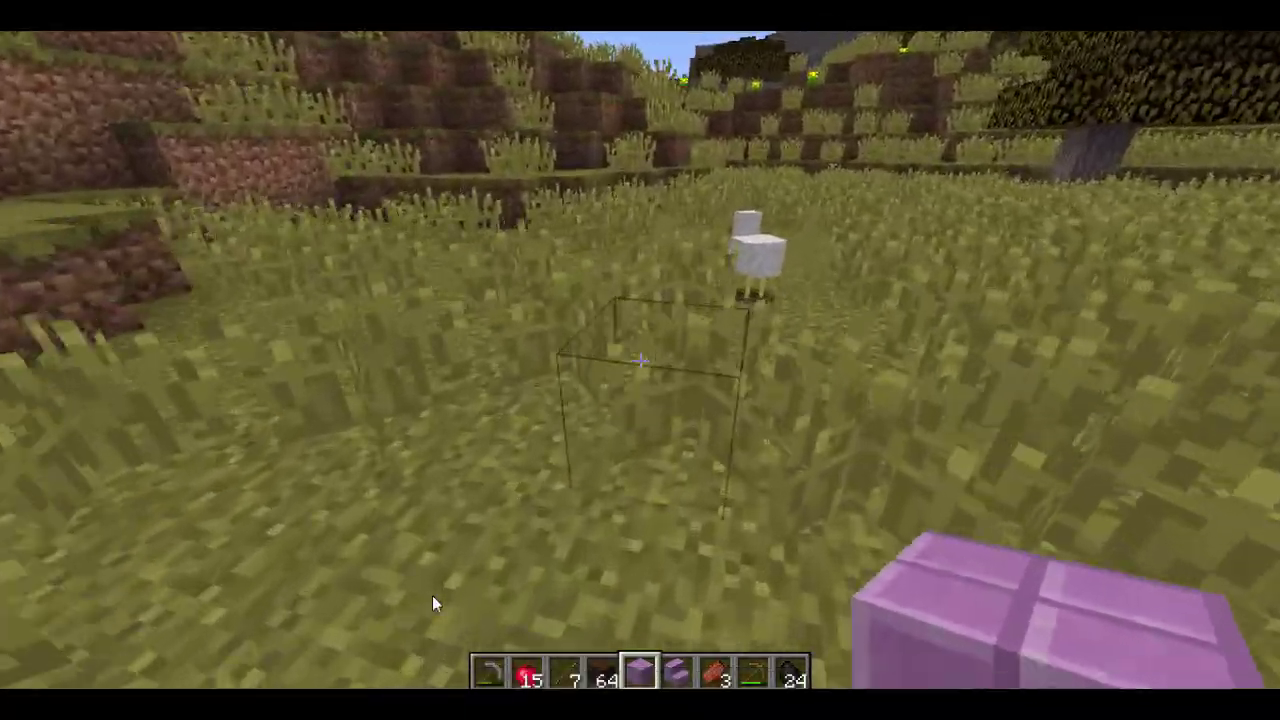
key("slash")
type("manga")
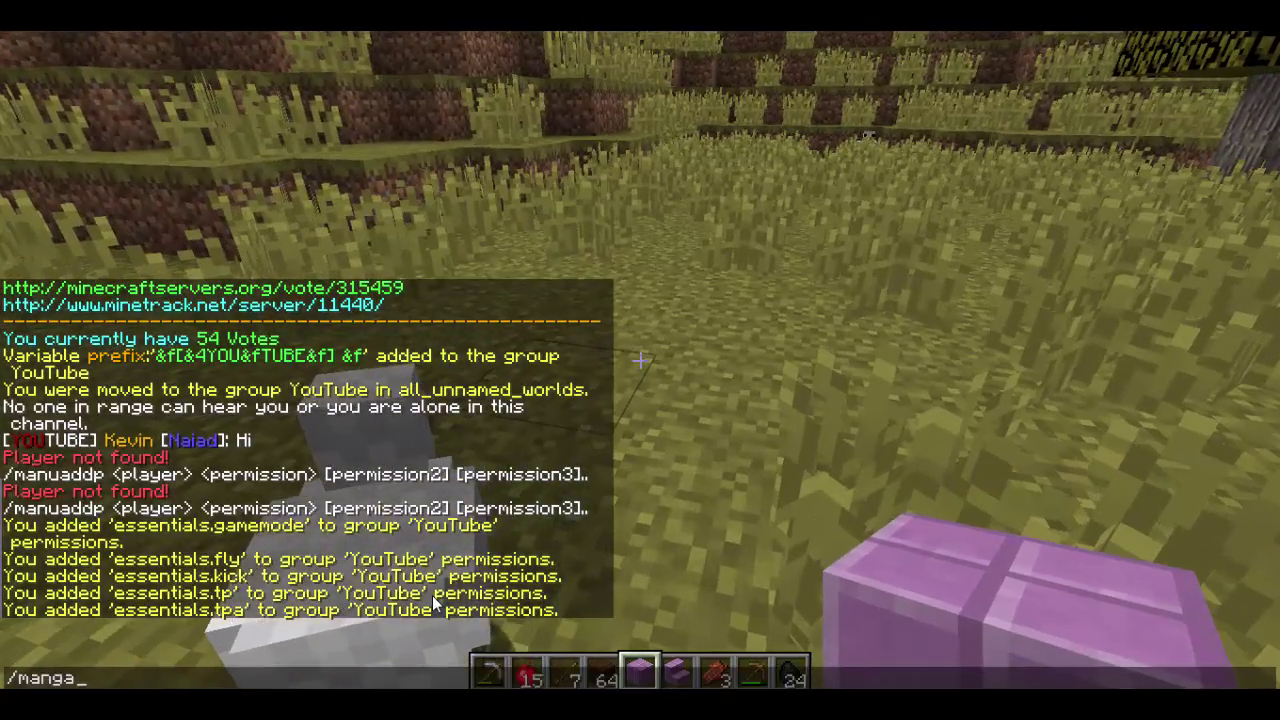
key("BackSpace")
key("BackSpace")
type("uaddsub")
key("Return")
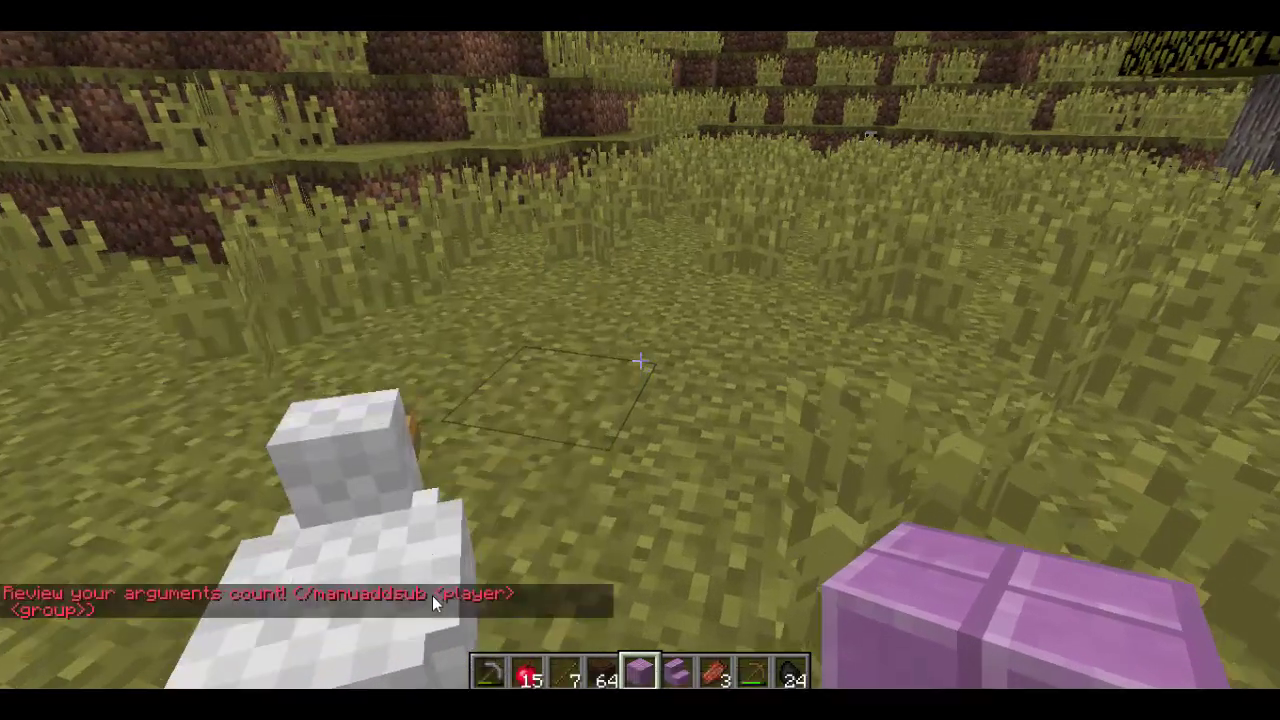
key("slash")
key("Up")
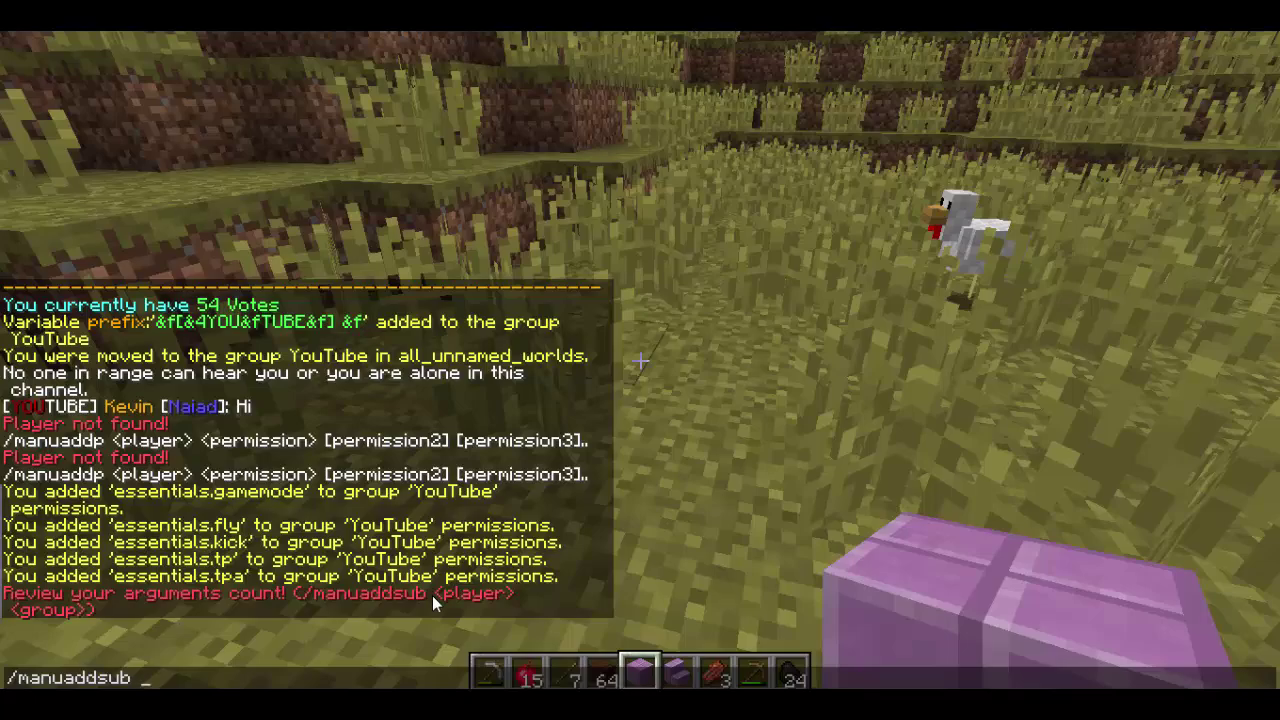
Step: Give the player a personal prefix '&9[&b&lPrince&9] &f' with /manuaddv
key("Escape")
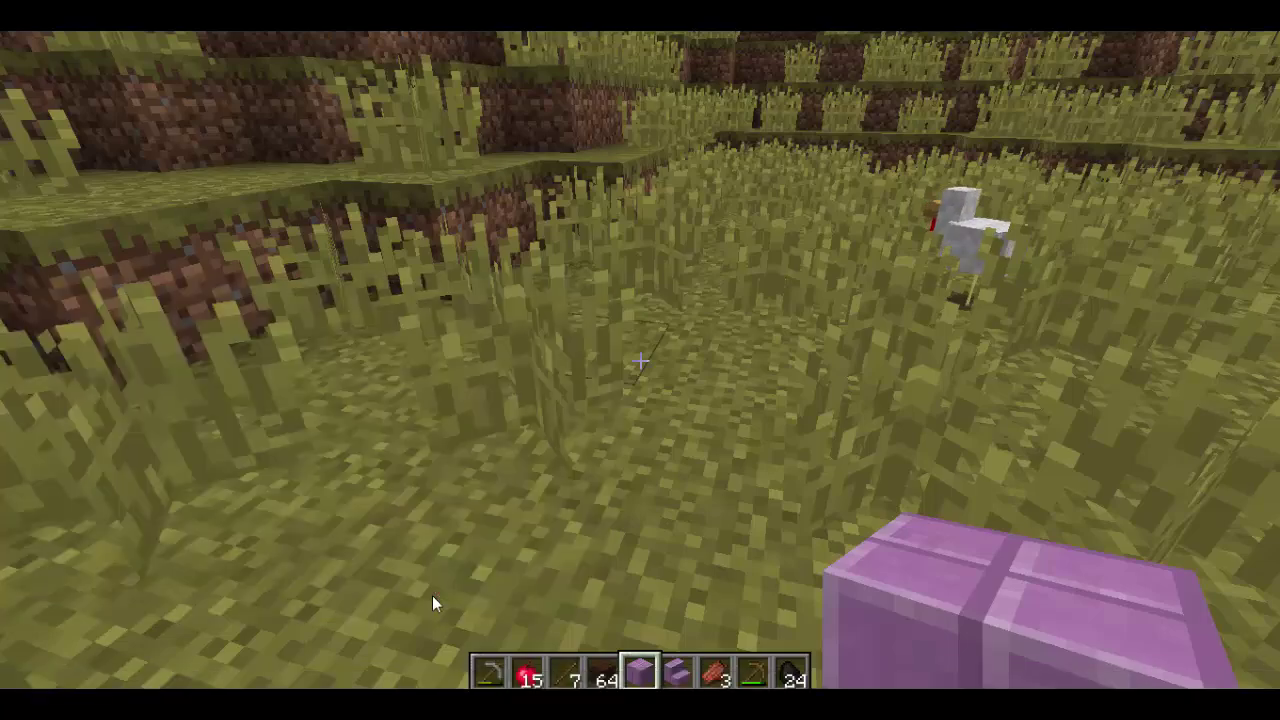
key("w")
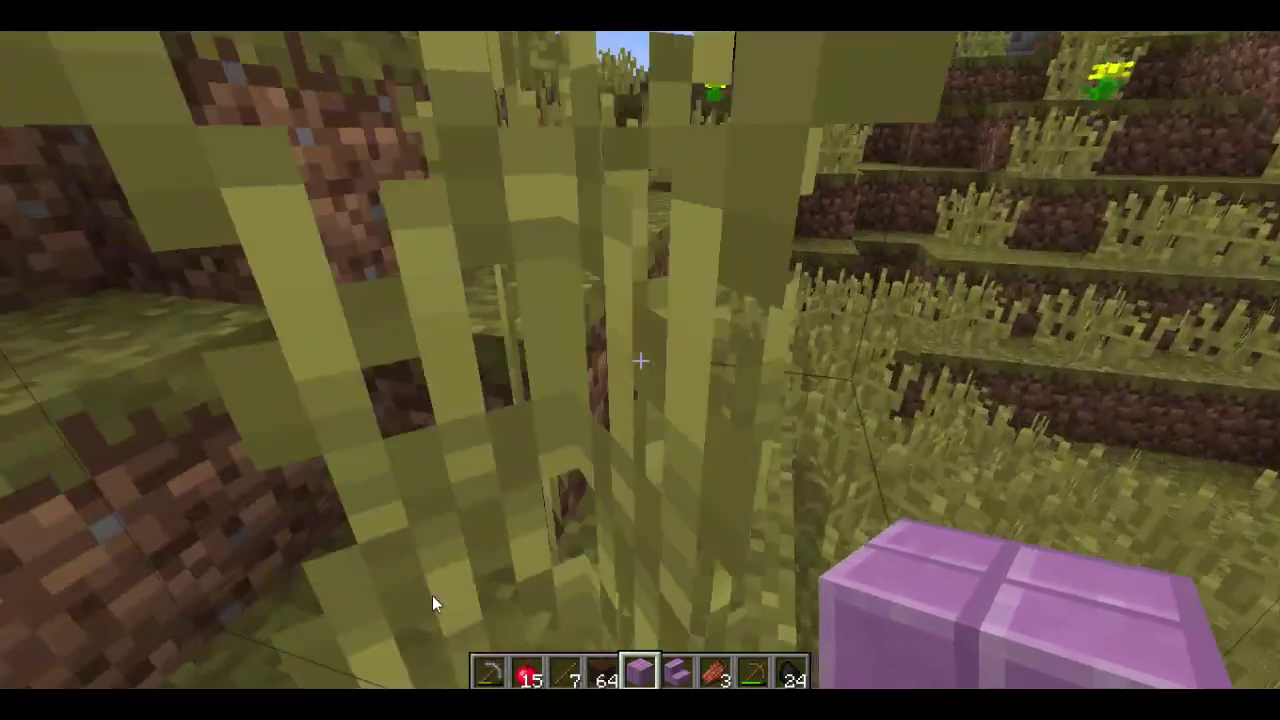
key("slash")
type("man")
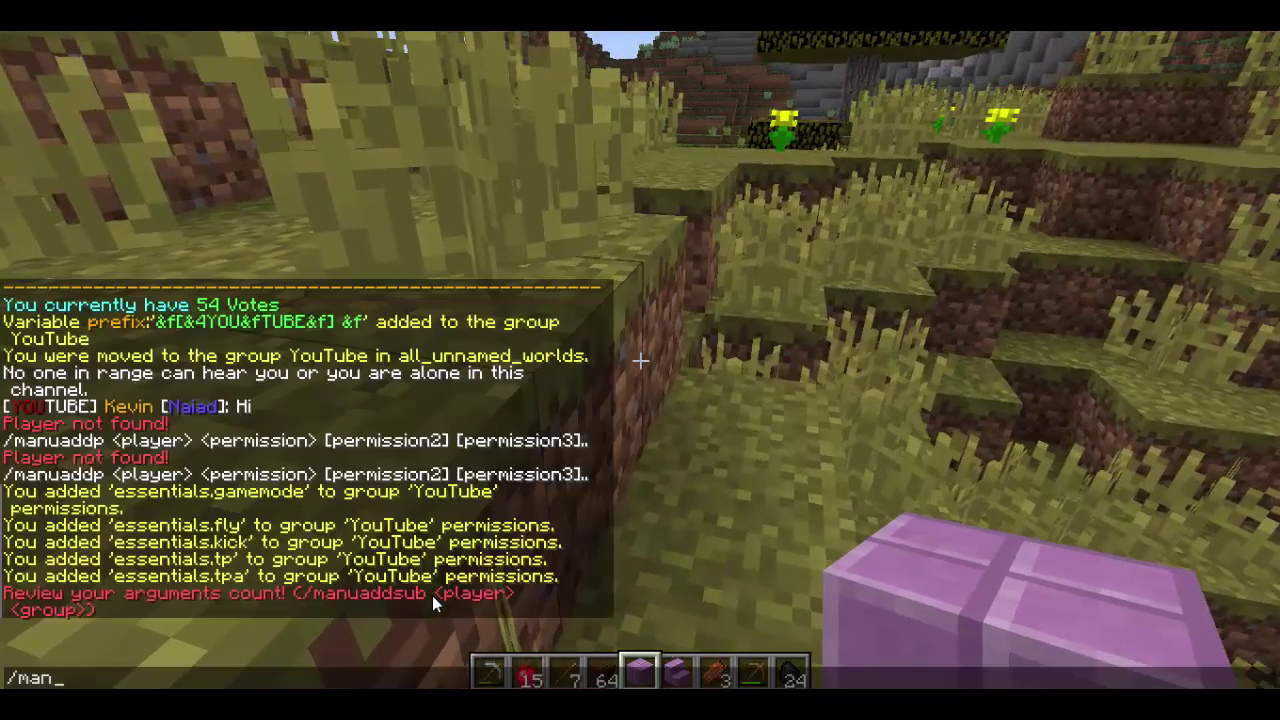
type("uaddv SkilledKevin")
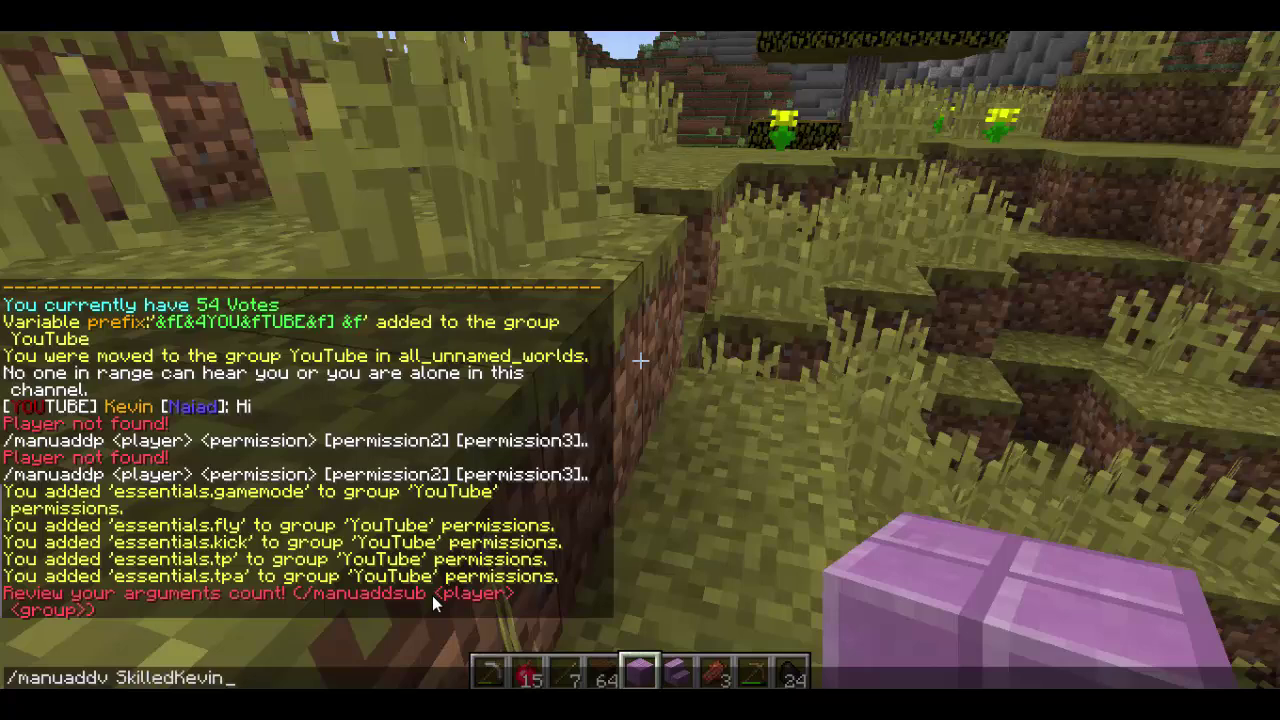
type("25 prefix &9")
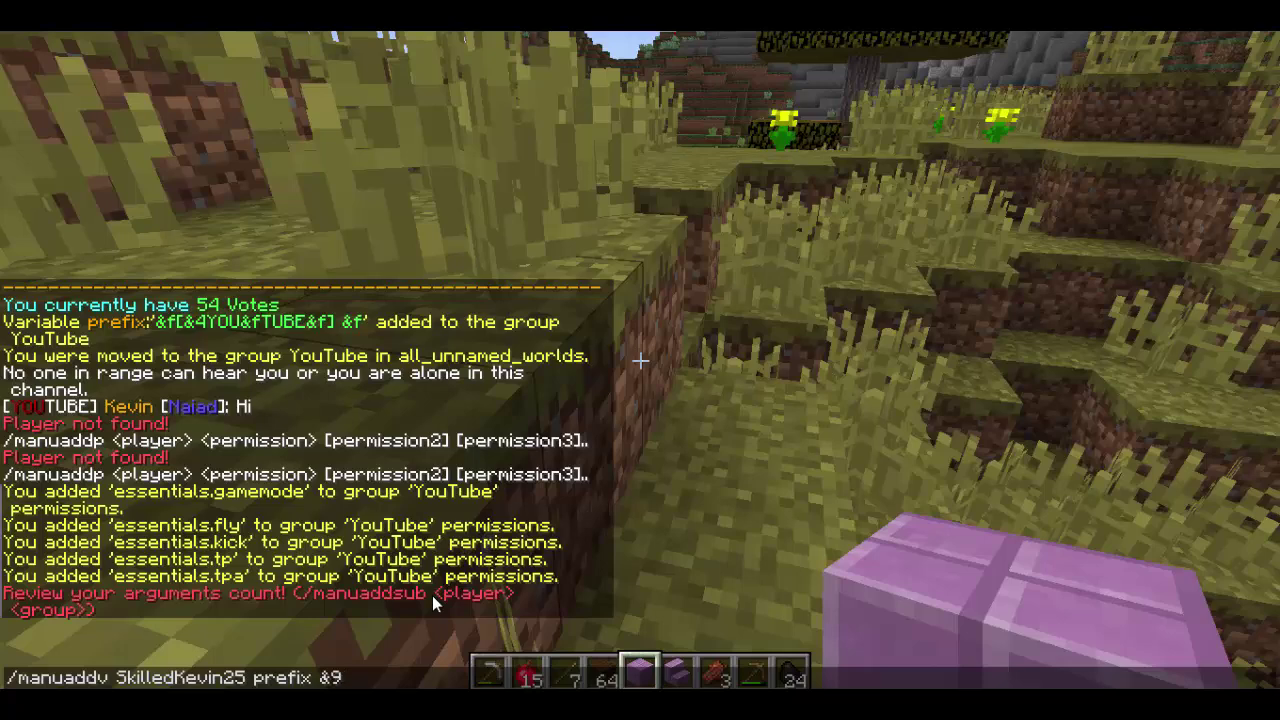
type("[&b&lPrince&")
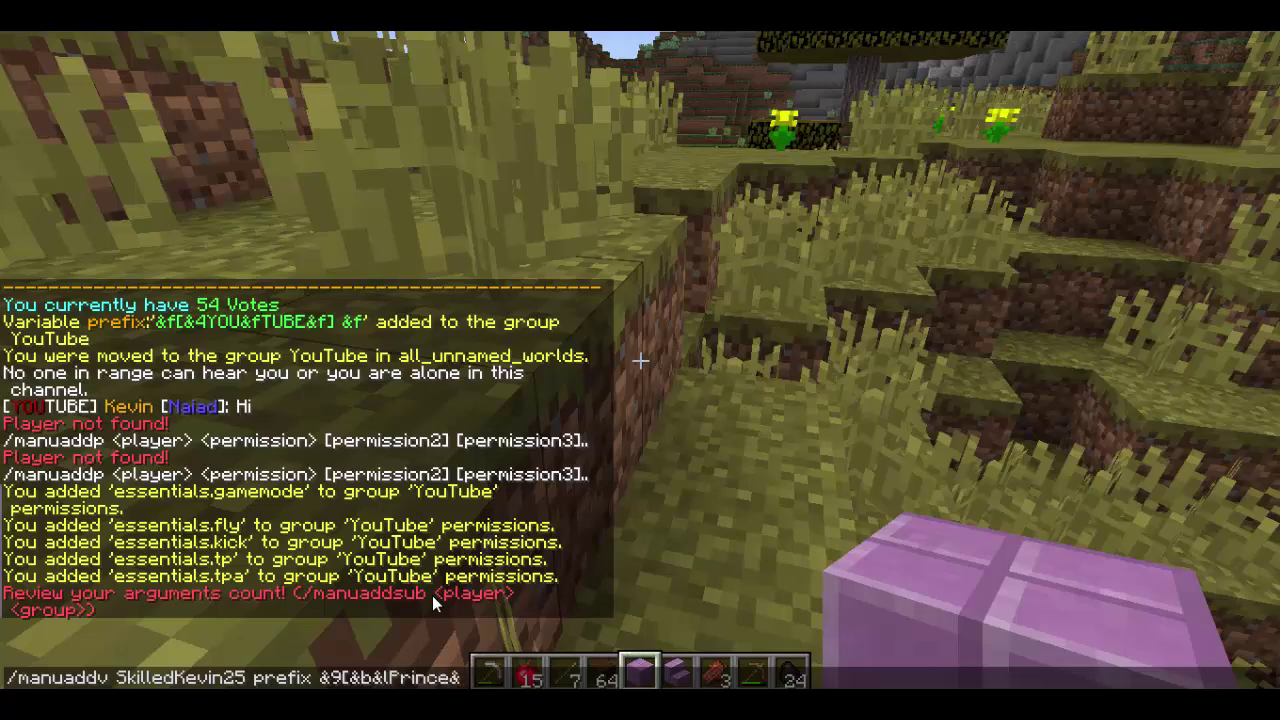
type("9] &f")
key("Return")
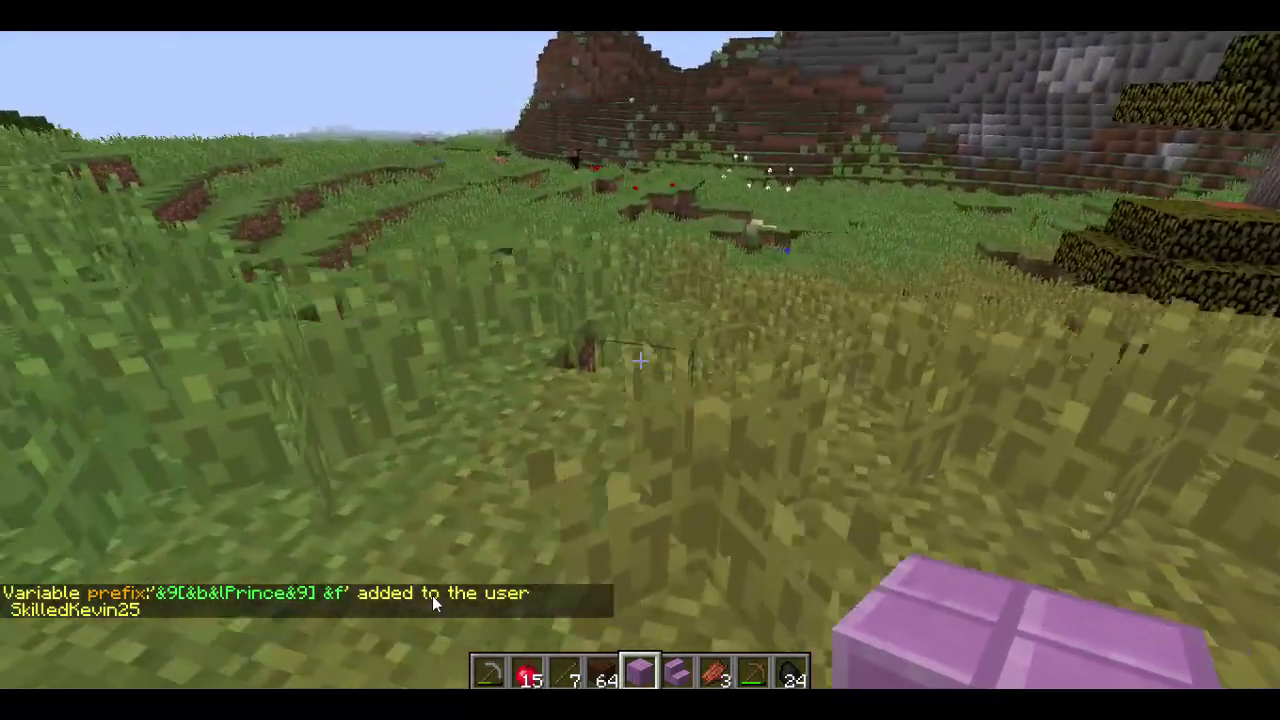
Step: Send a 'Hello' chat message to check the [Prince] tag appears
key("t")
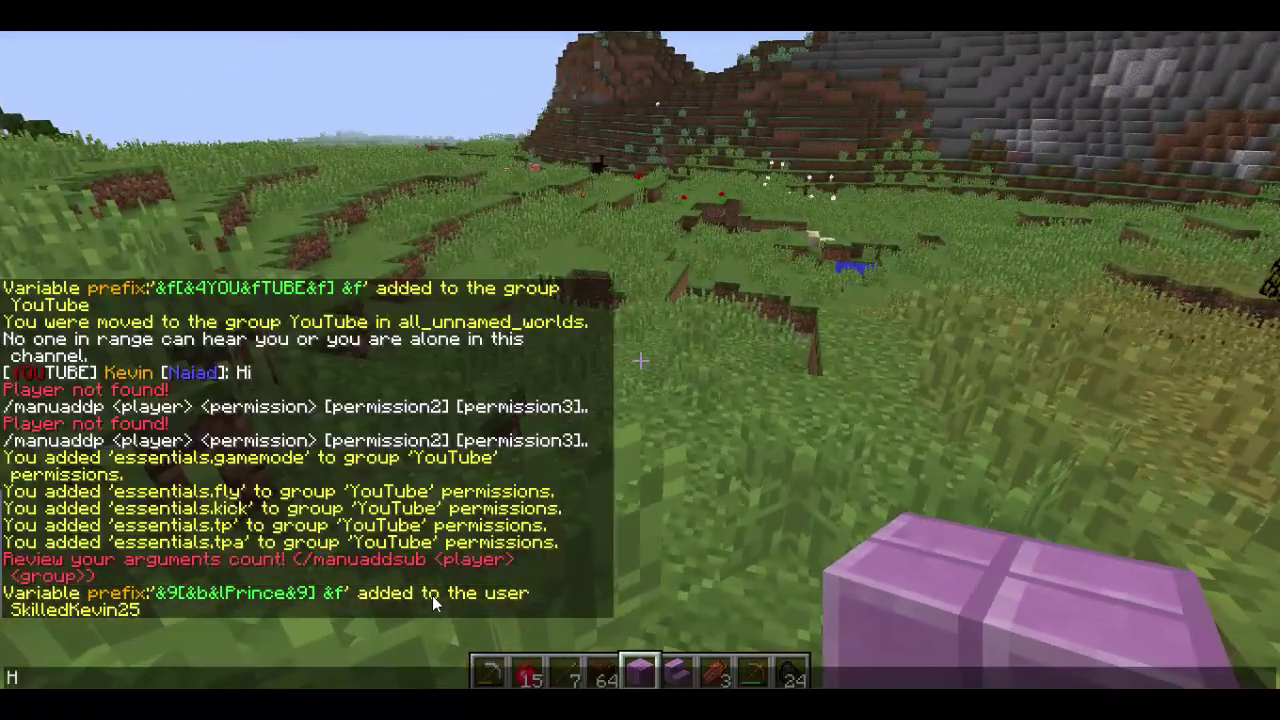
key("Return")
key("t")
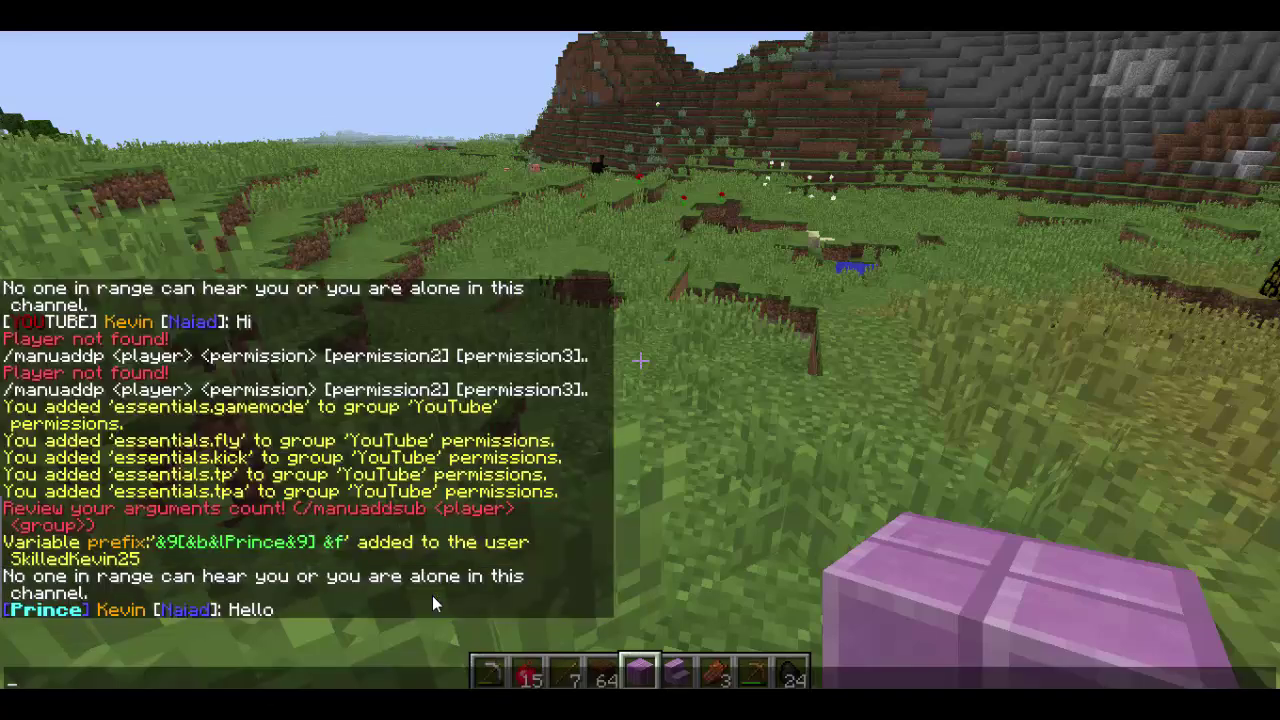